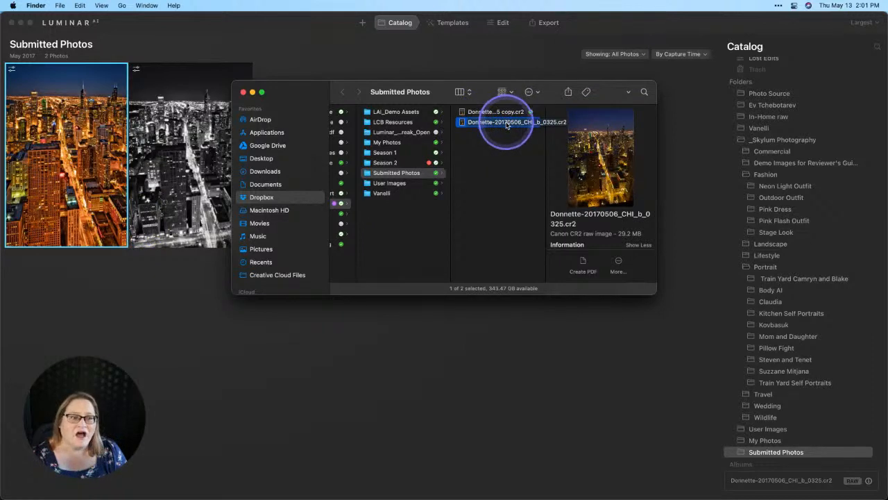
right_click(508, 123)
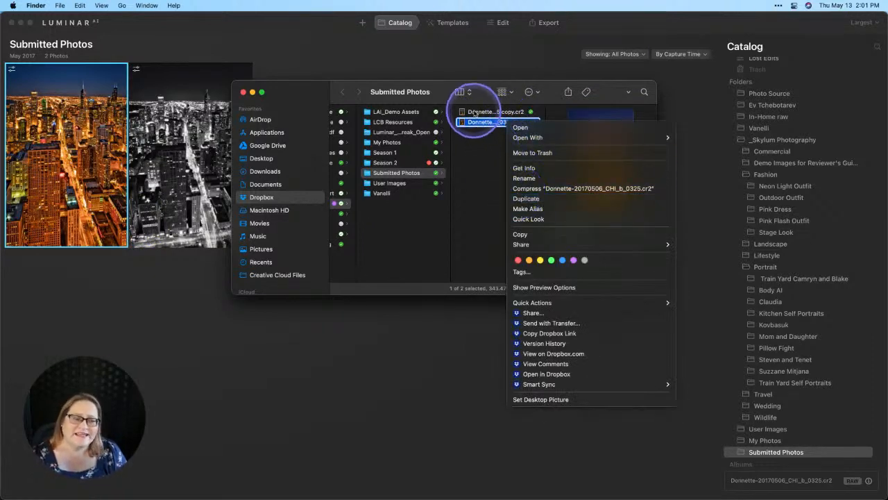
left_click(492, 153)
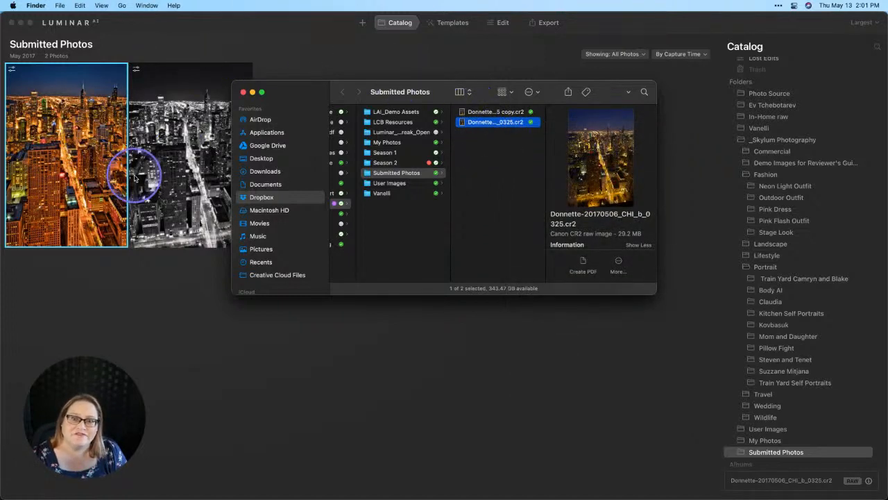
- Switch to Luminar AI and revert both city photos in the Submitted Photos folder to their originals
left_click(270, 60)
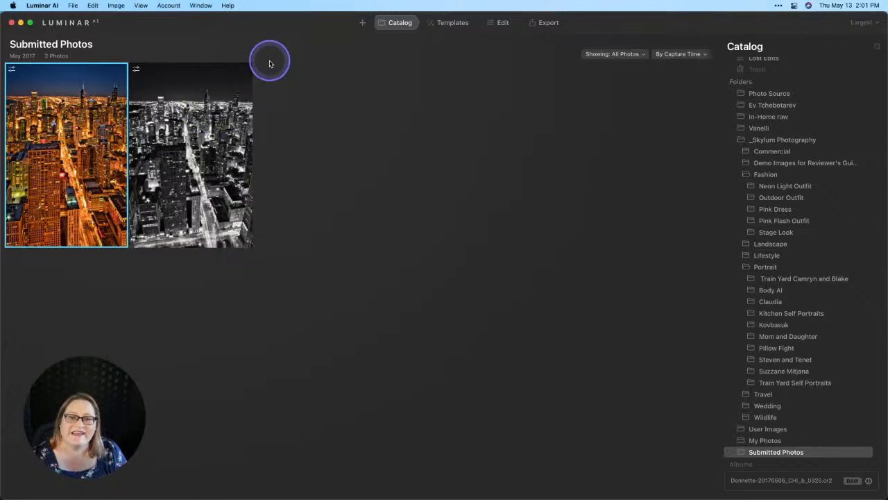
right_click(87, 143)
mouse_move(99, 182)
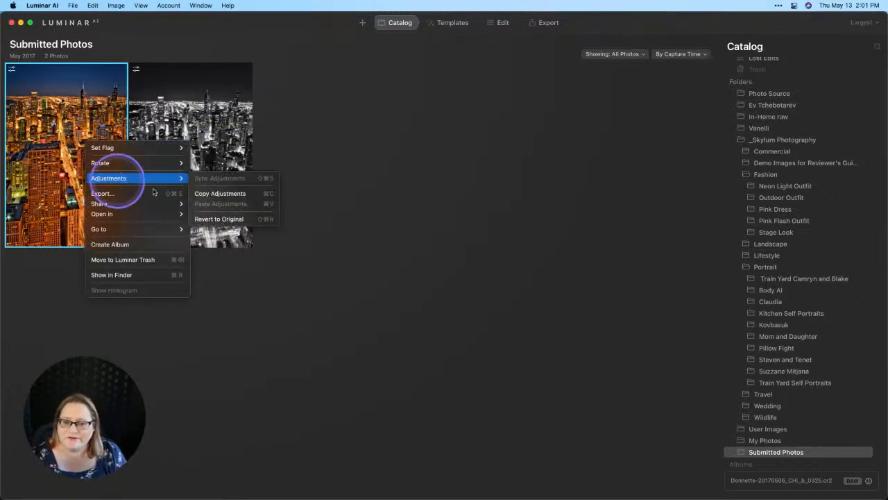
left_click(238, 220)
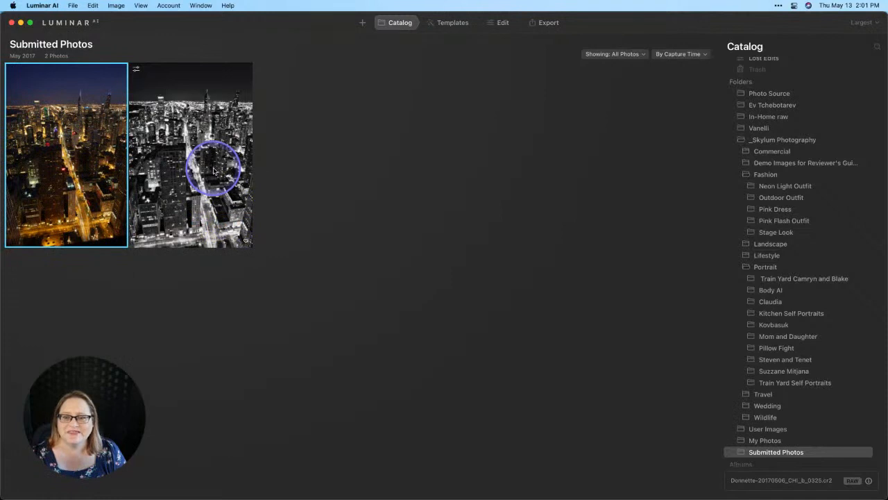
left_click(214, 171)
right_click(214, 171)
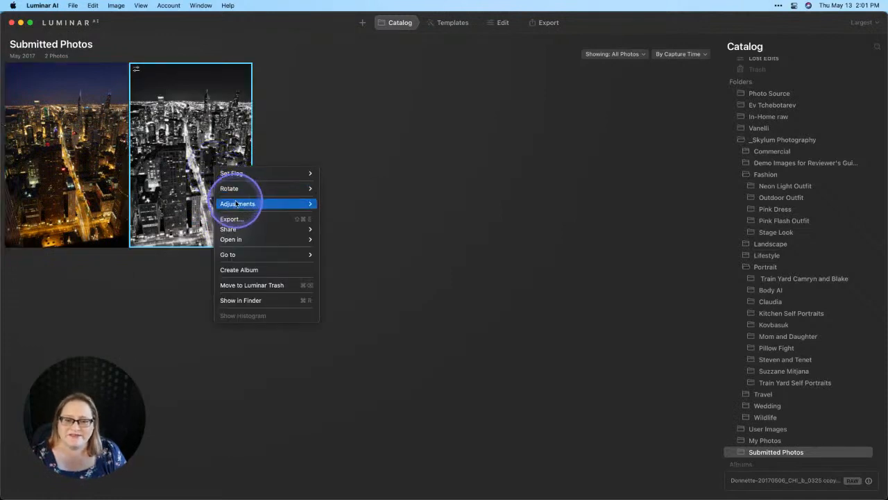
mouse_move(236, 203)
left_click(342, 243)
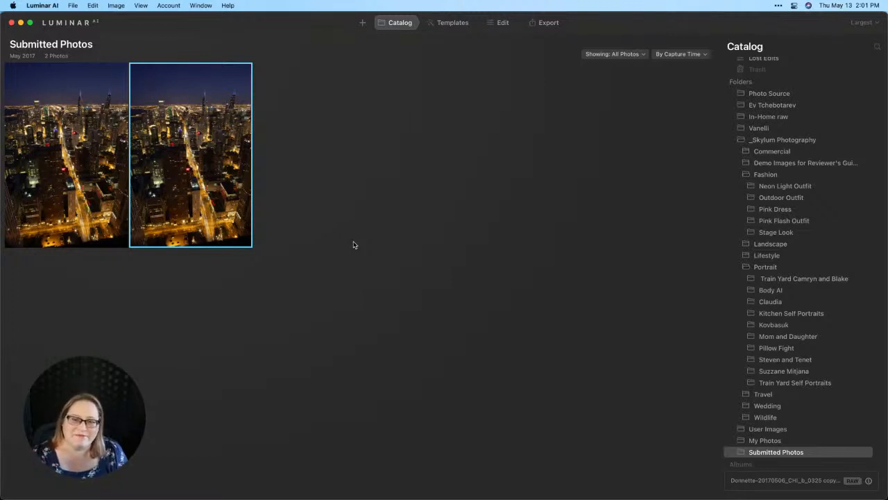
- Open the first city photo and apply the Frosty template from the Big City Lights collection
double_click(122, 117)
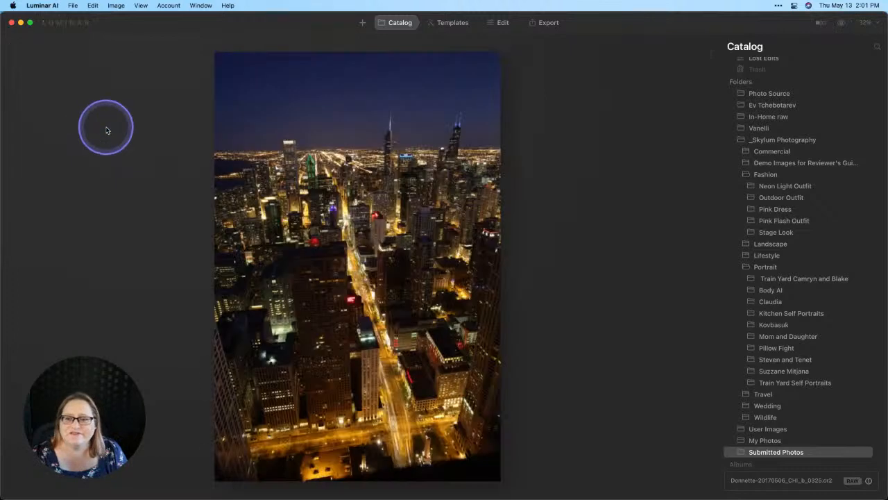
left_click(454, 25)
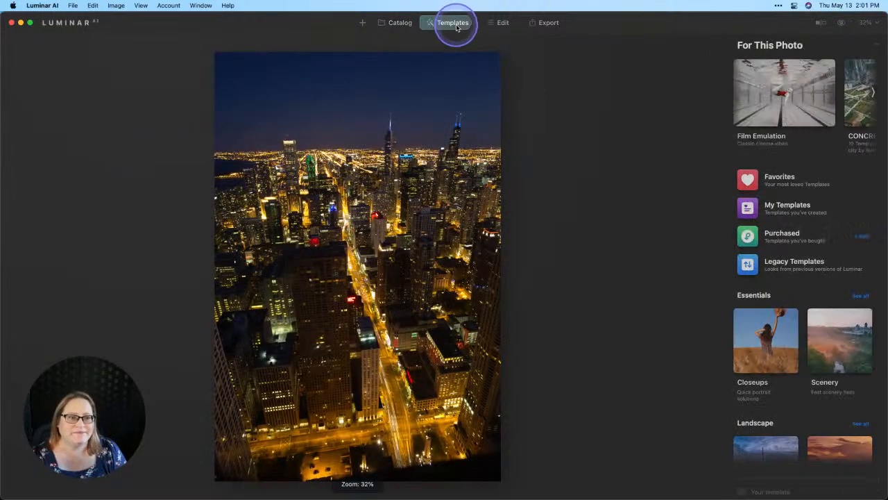
scroll(780, 222, "down", 4)
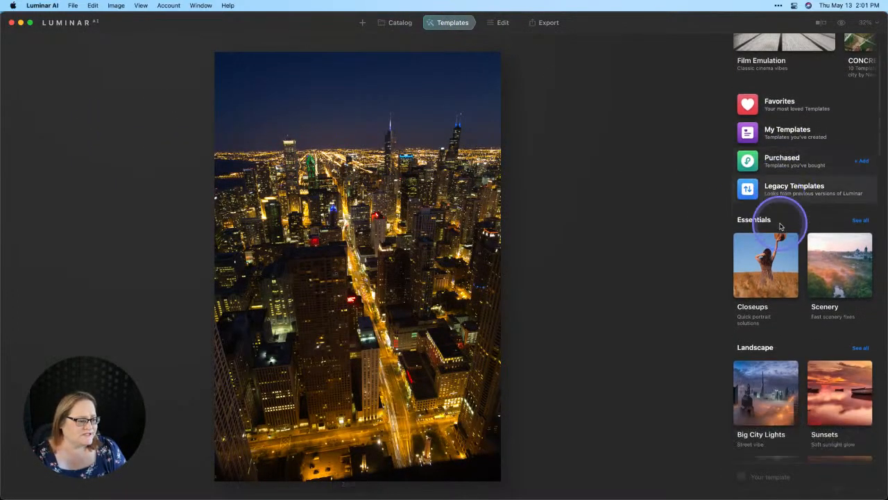
scroll(780, 222, "down", 3)
left_click(770, 272)
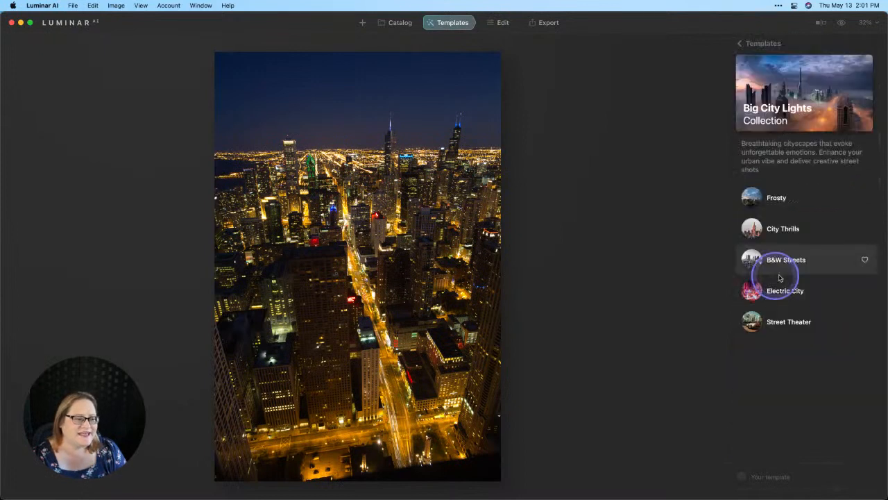
left_click(789, 199)
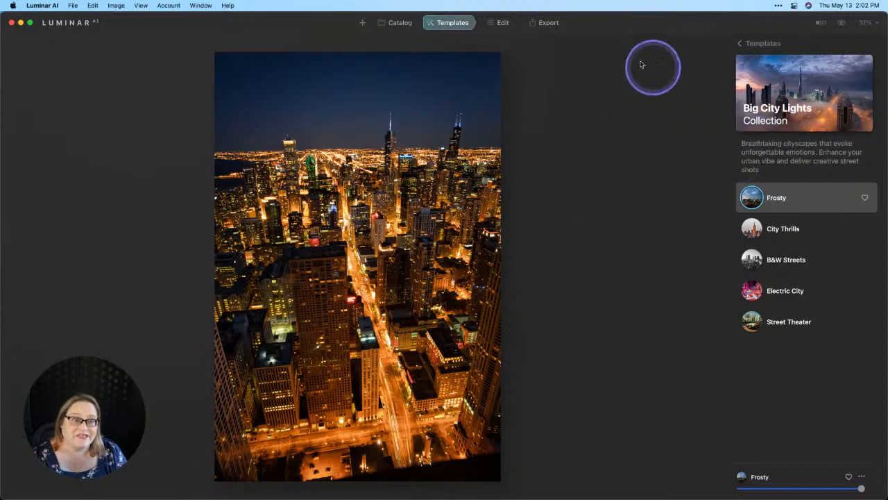
- Edit the templated photo and set the Enhance AI Accent to 51
left_click(501, 23)
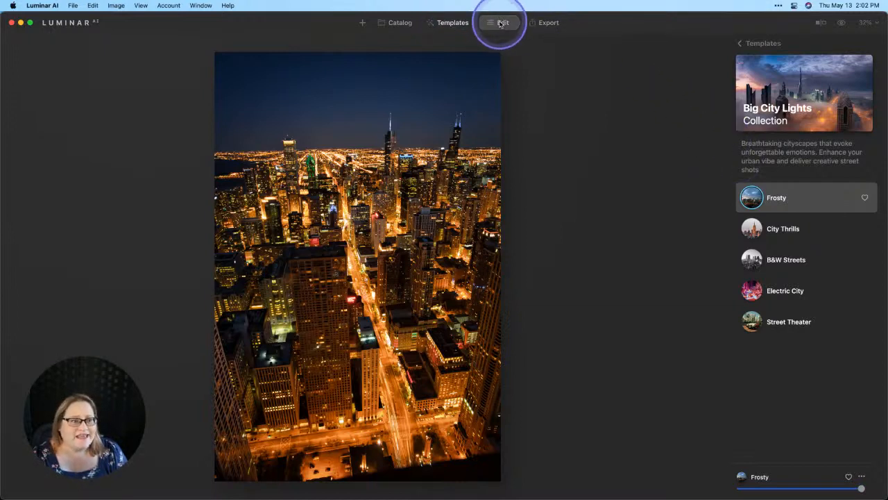
left_click(757, 229)
left_click(789, 139)
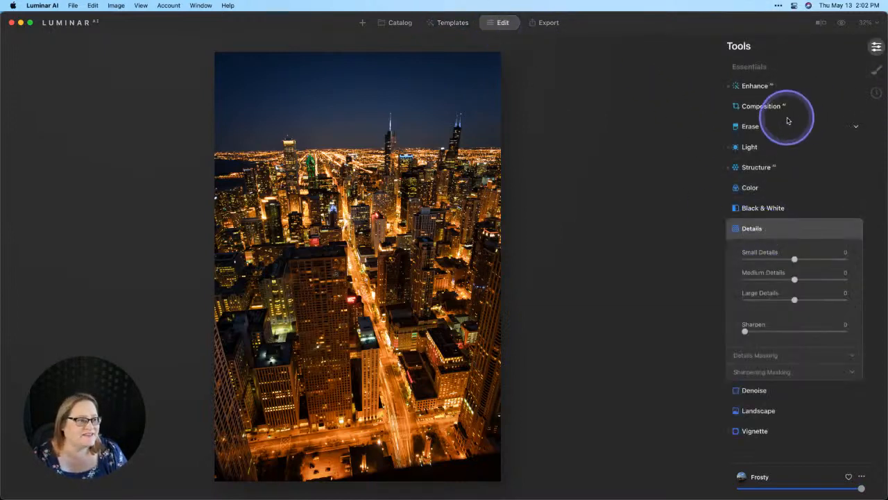
left_click(757, 88)
left_click_drag(780, 118, 797, 118)
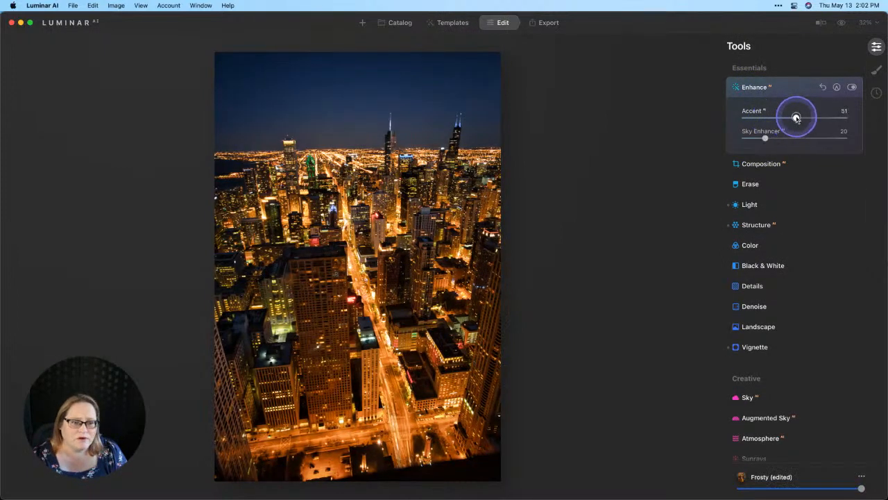
- Straighten the photo by about 1° in Composition AI and set the vertical 3D transform to 36
left_click(761, 164)
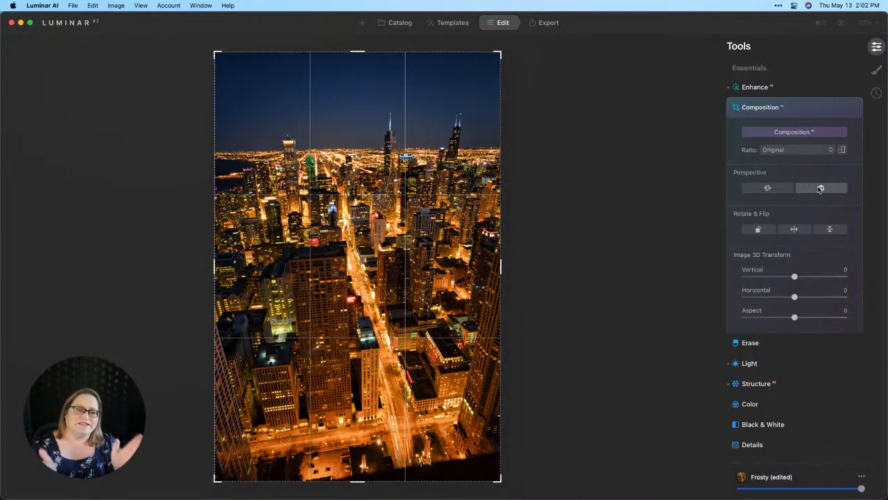
left_click(820, 188)
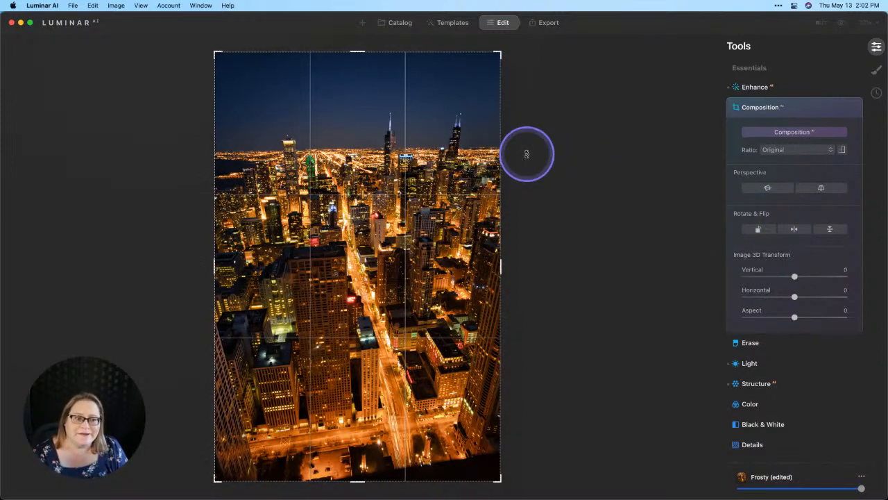
left_click_drag(527, 154, 534, 155)
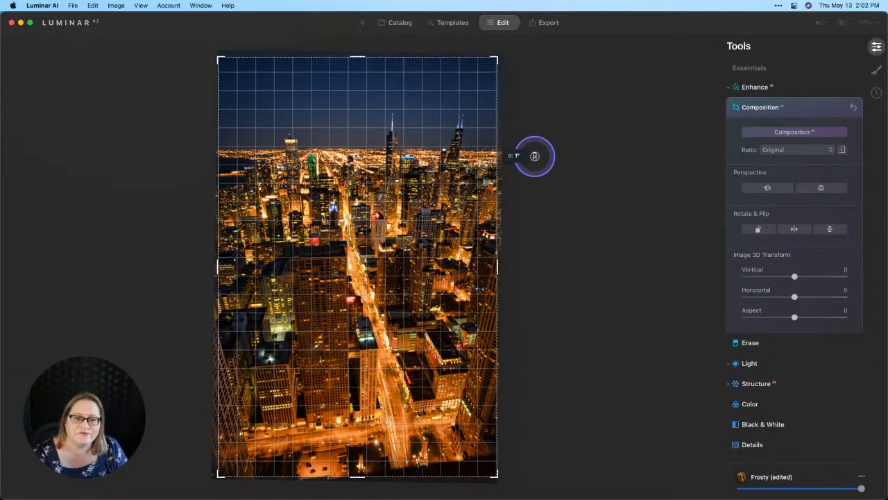
left_click_drag(534, 156, 534, 157)
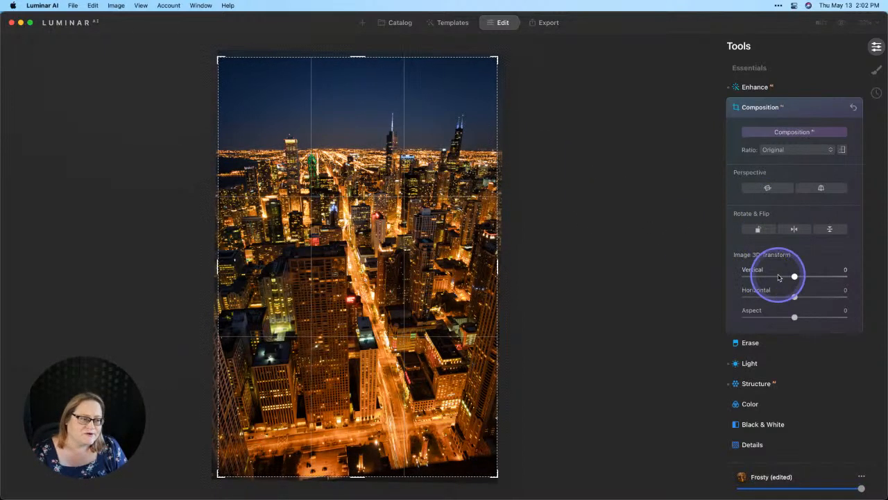
left_click_drag(795, 276, 814, 277)
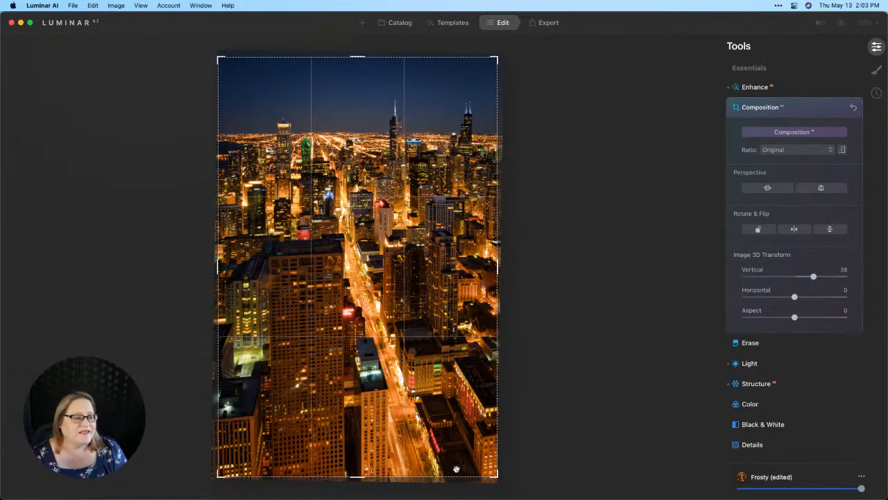
left_click(793, 111)
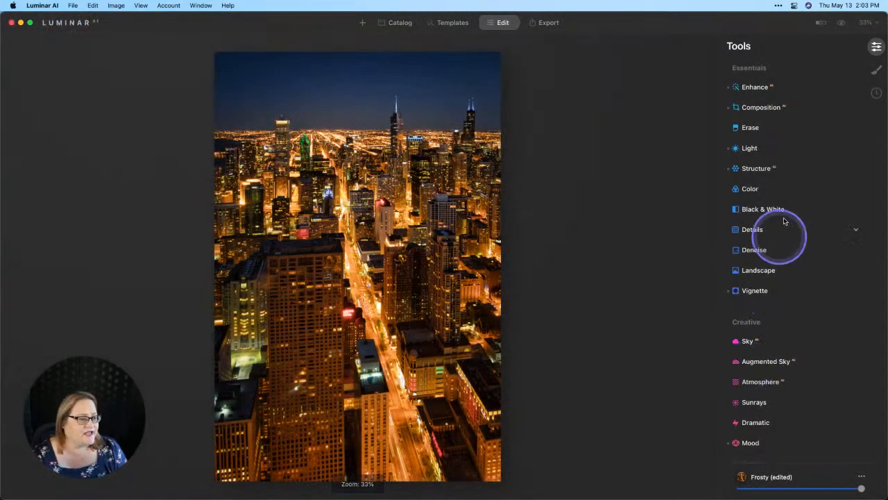
- Set the Structure AI Amount to 50
left_click(757, 174)
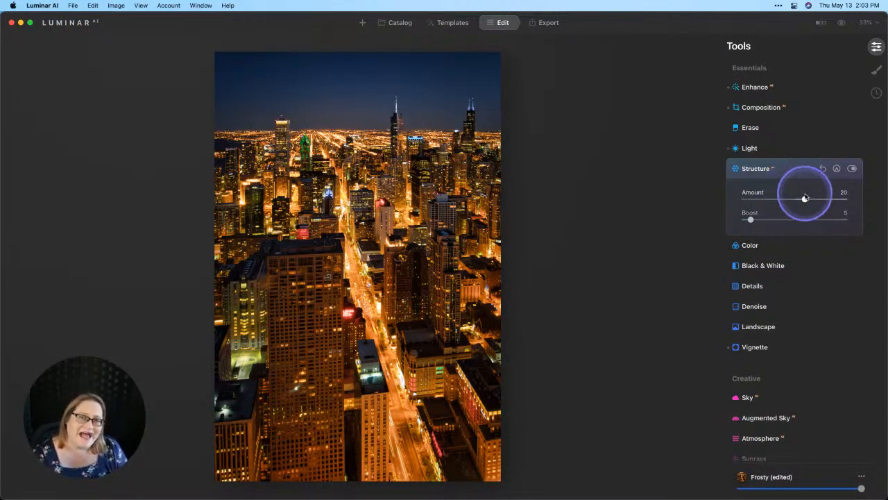
left_click_drag(805, 198, 821, 201)
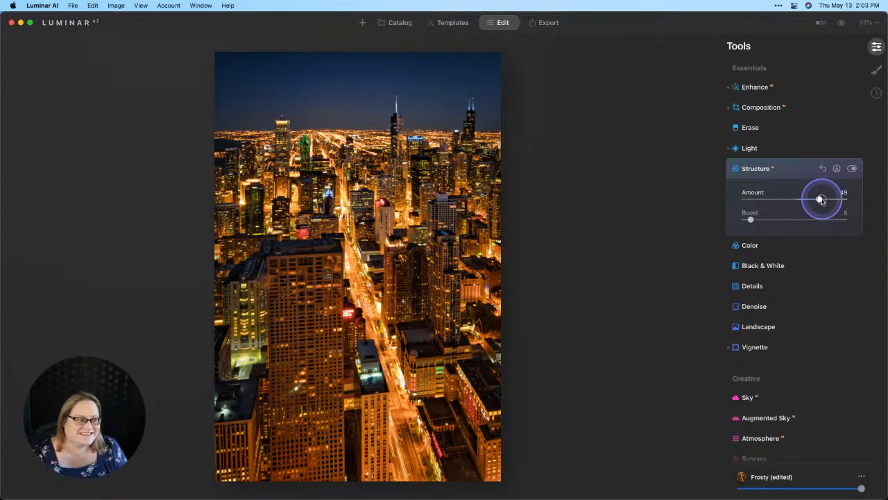
left_click_drag(822, 201, 821, 200)
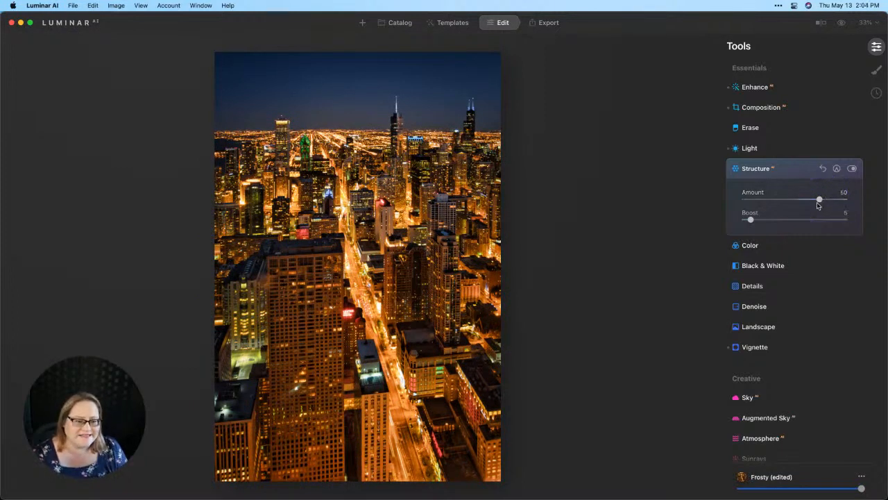
- Add the Mystical effect with Amount 40 and Smoothness -100
scroll(798, 196, "down", 2)
scroll(798, 196, "down", 10)
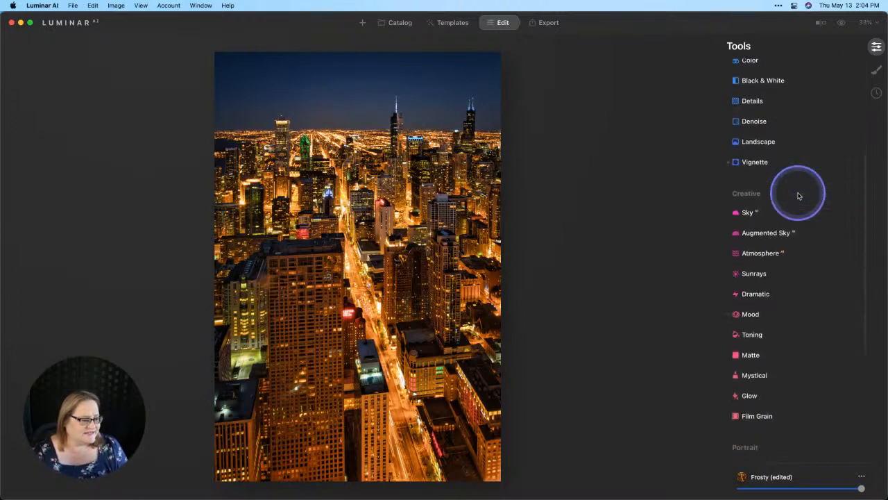
scroll(777, 307, "down", 1)
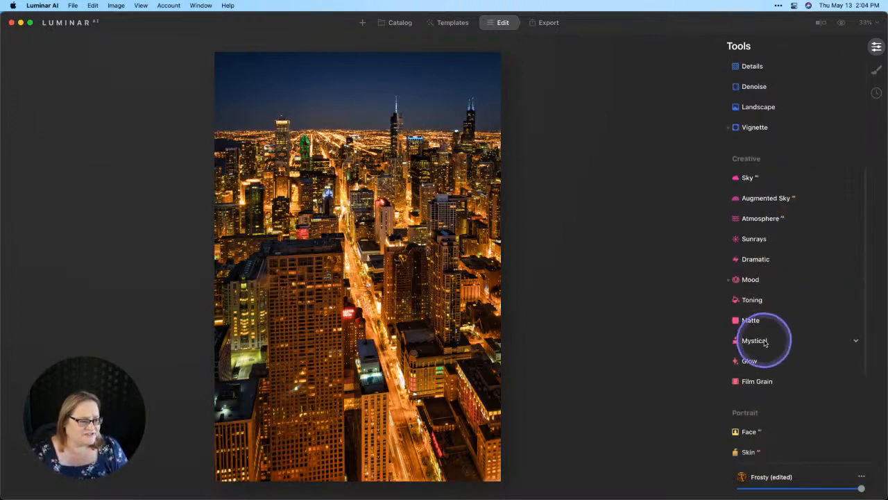
left_click(763, 339)
left_click_drag(745, 314, 784, 316)
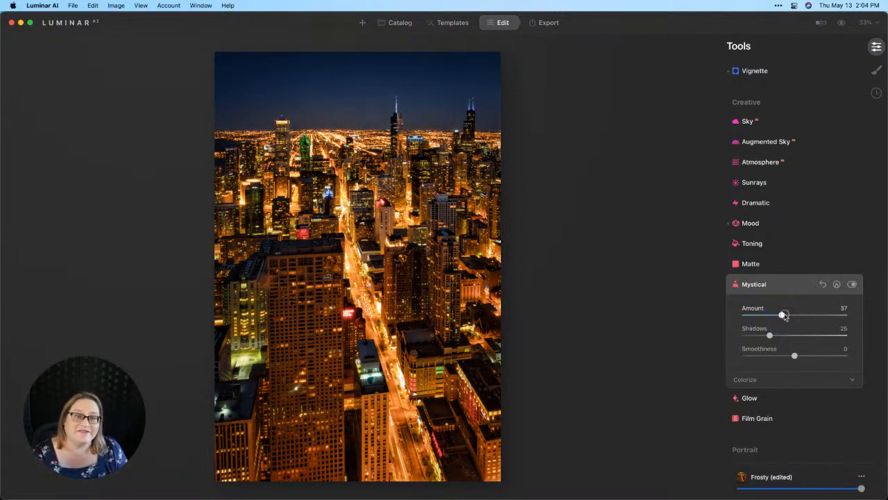
left_click_drag(784, 316, 787, 318)
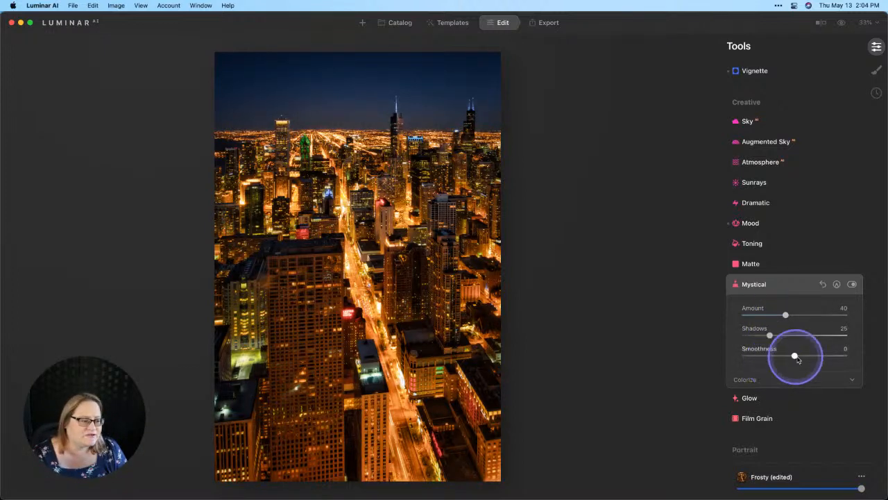
left_click_drag(795, 357, 727, 361)
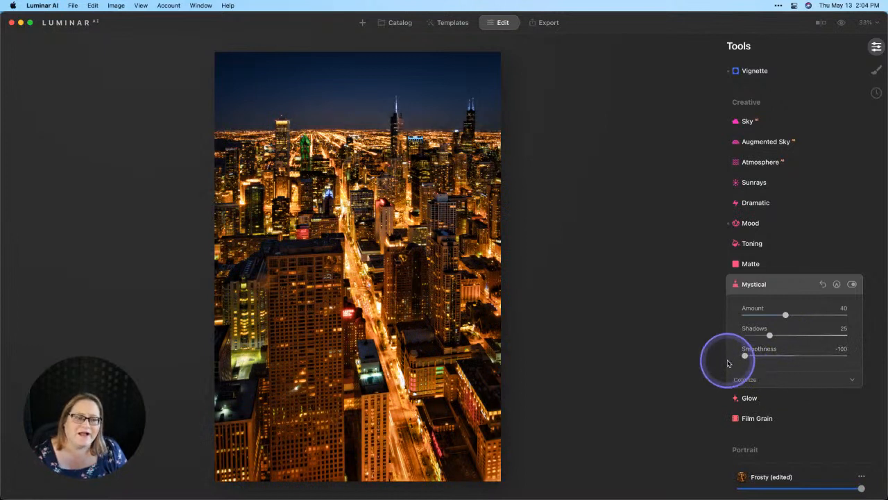
- Compare the photo with and without the Mystical effect, and the whole edit with the original
left_click(852, 283)
left_click(852, 284)
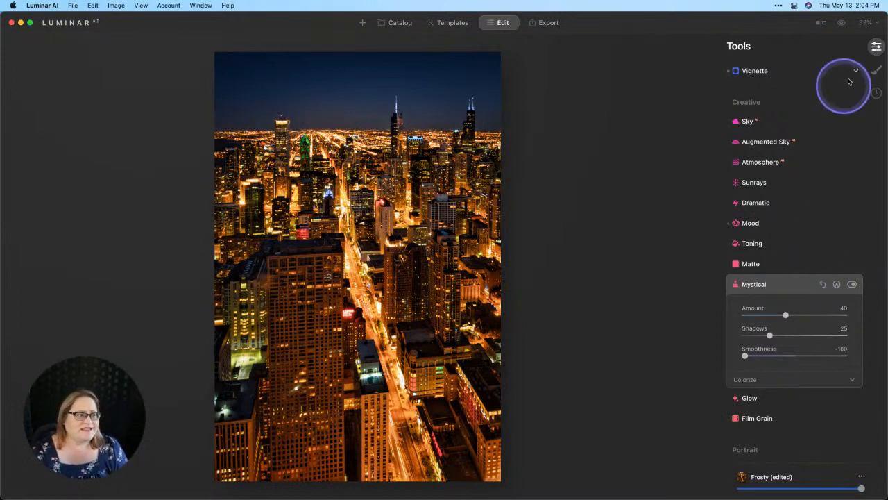
left_click(840, 28)
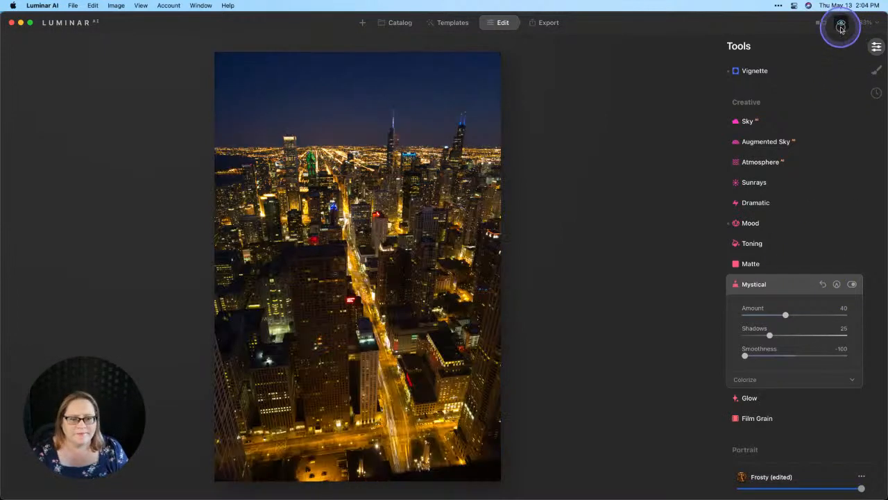
left_click(841, 28)
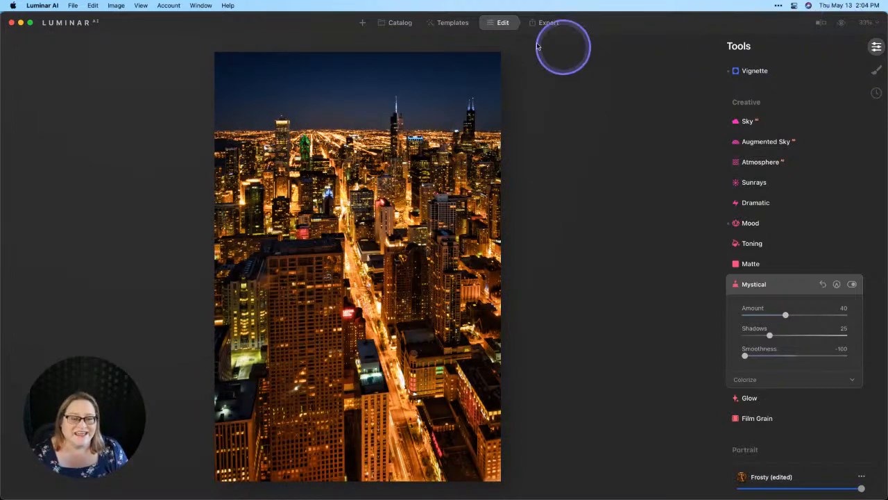
- Return to the catalog and copy the adjustments from the edited first photo
left_click(400, 23)
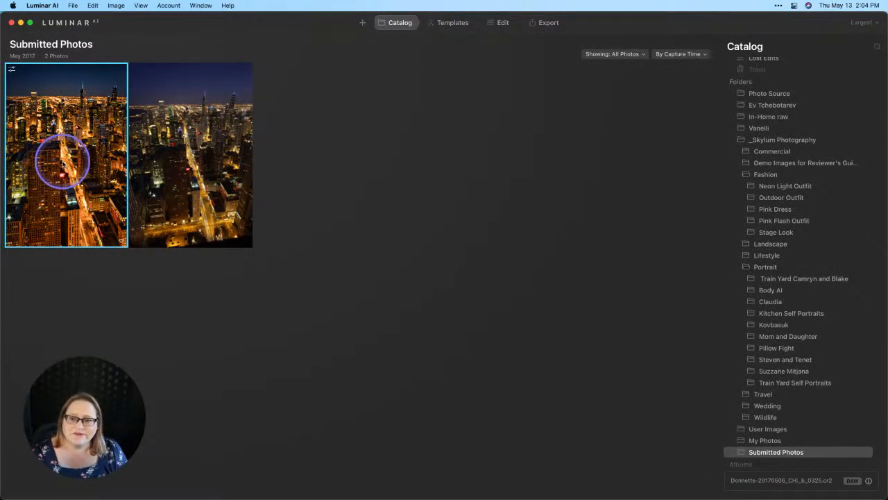
right_click(62, 163)
mouse_move(117, 196)
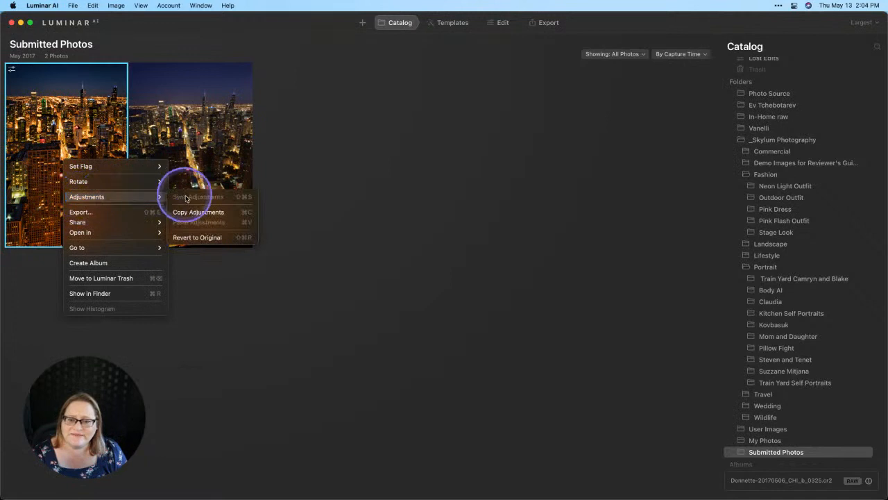
left_click(198, 214)
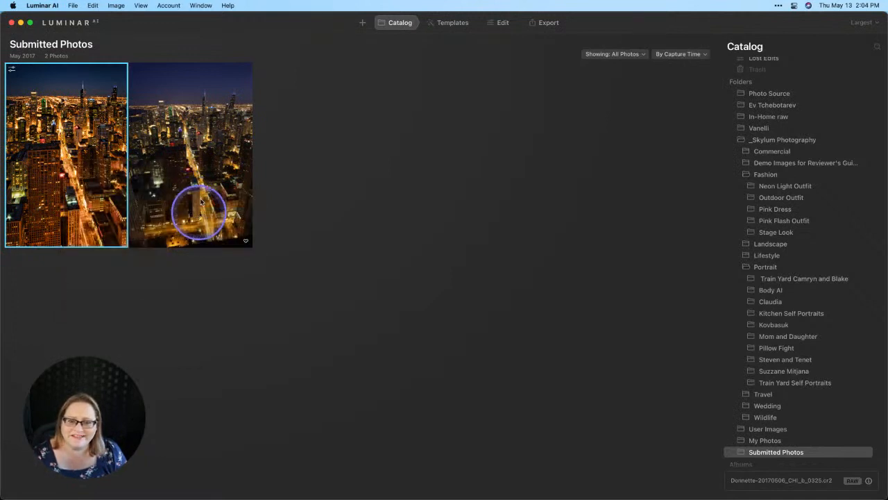
- Paste the copied adjustments onto the second, unedited cityscape photo
left_click(198, 150)
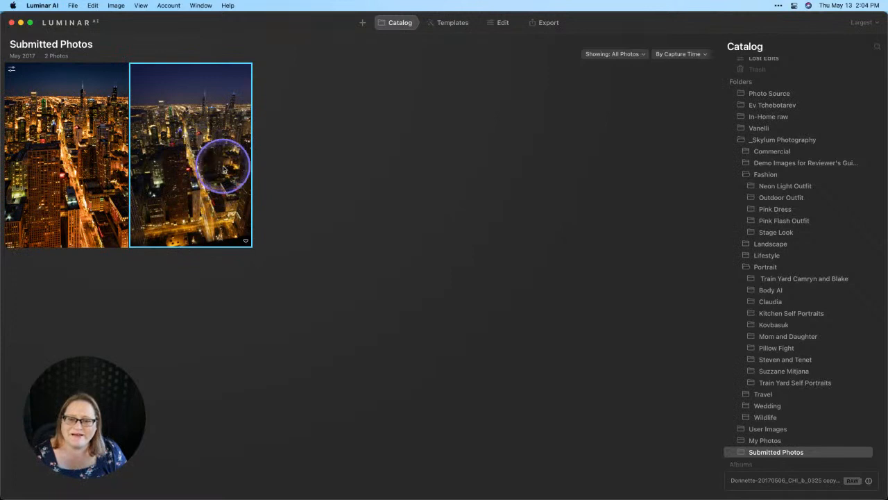
right_click(203, 157)
mouse_move(229, 191)
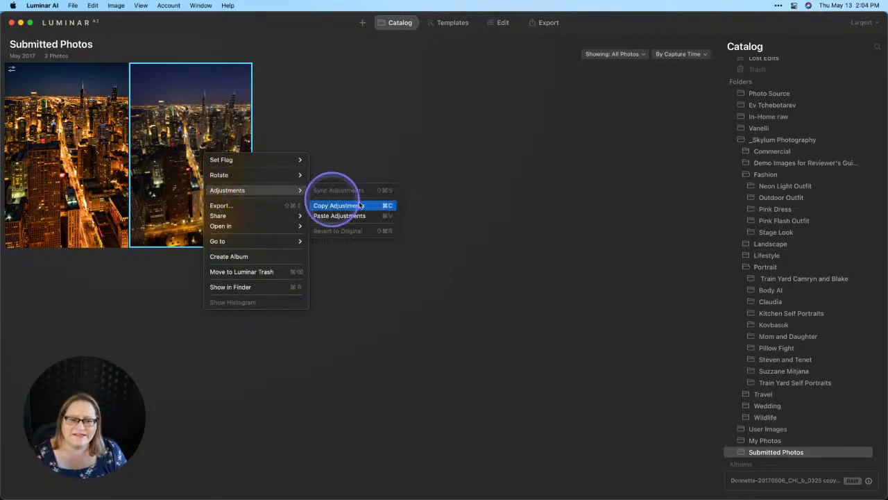
left_click(355, 215)
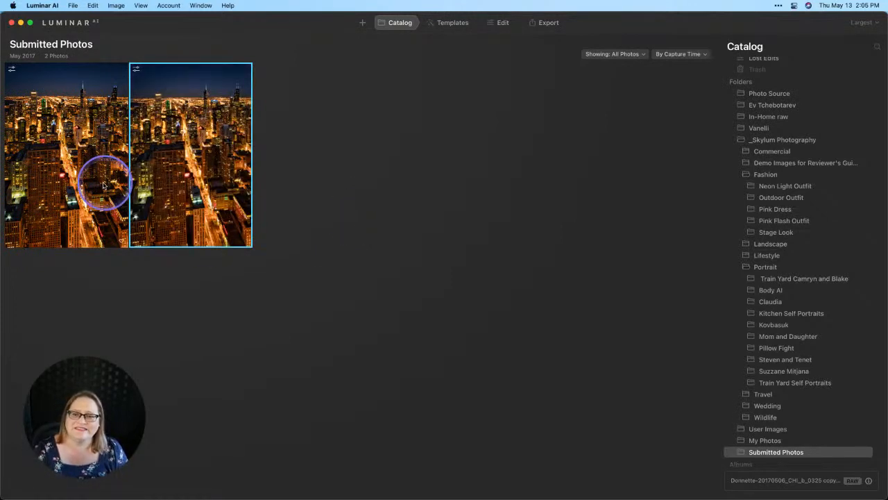
left_click_drag(99, 178, 82, 186)
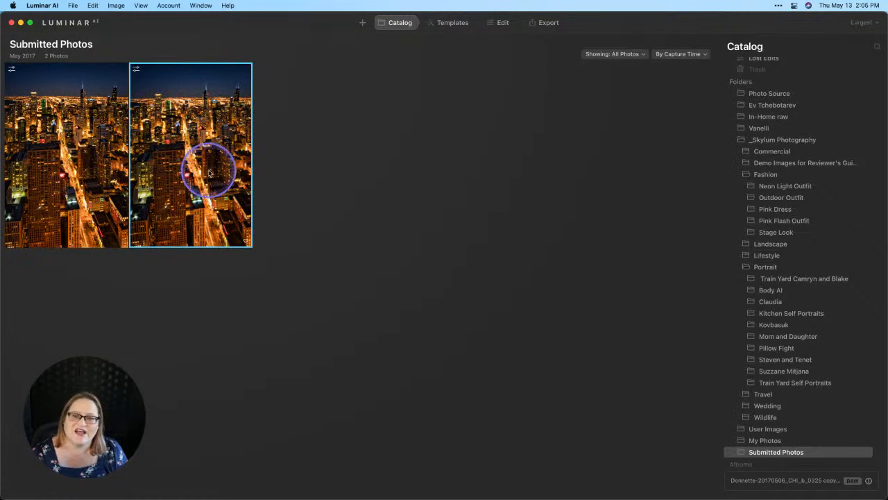
- Open the second photo for editing, convert it to black and white, and compare it with the color version
left_click(505, 23)
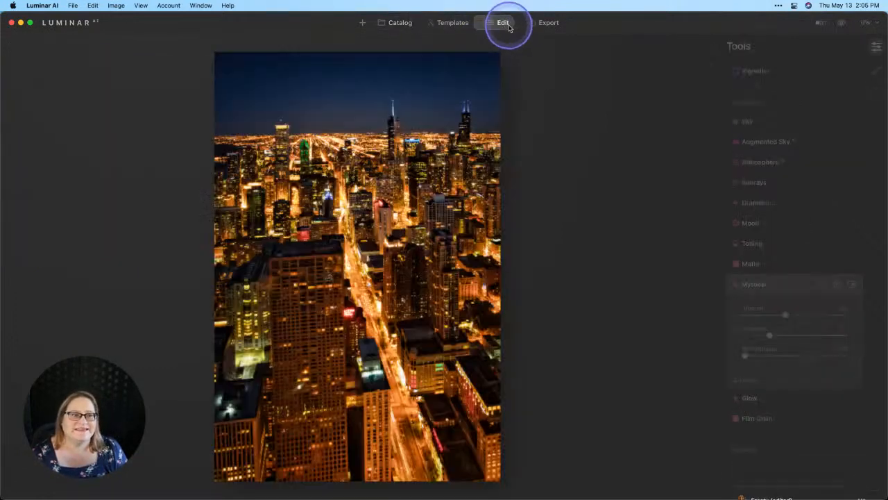
scroll(773, 224, "up", 5)
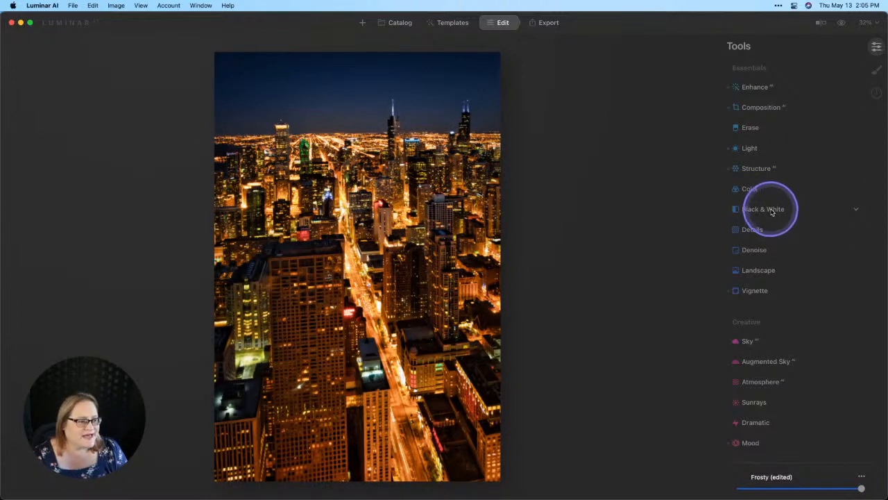
left_click(771, 209)
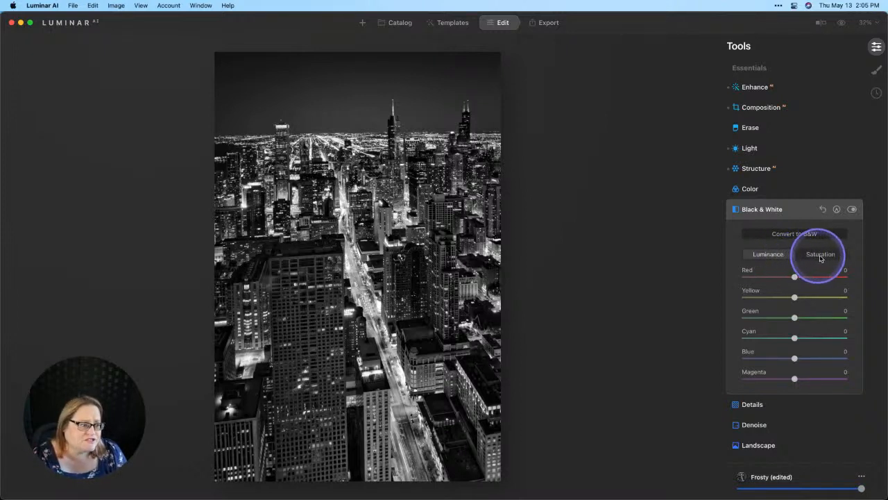
left_click(819, 255)
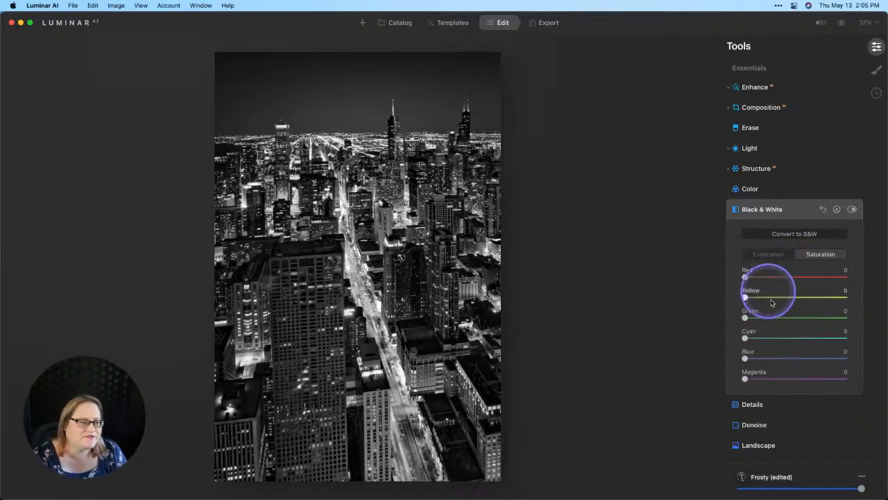
left_click(767, 255)
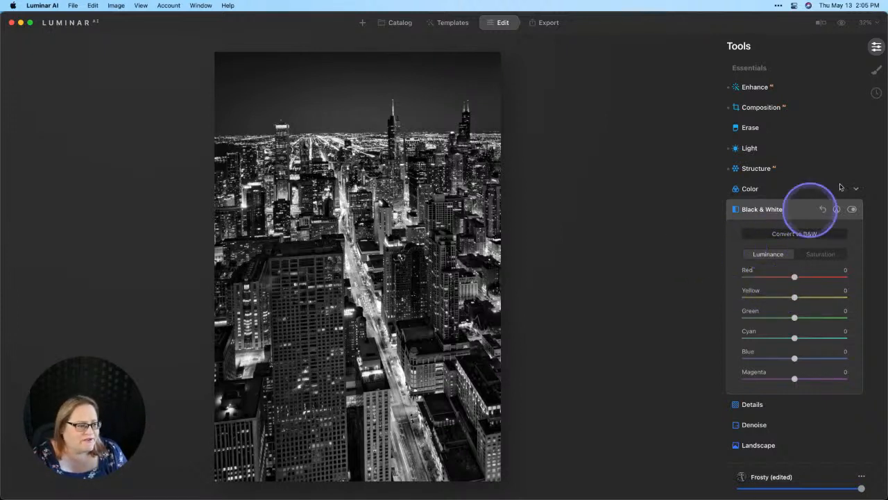
left_click(853, 210)
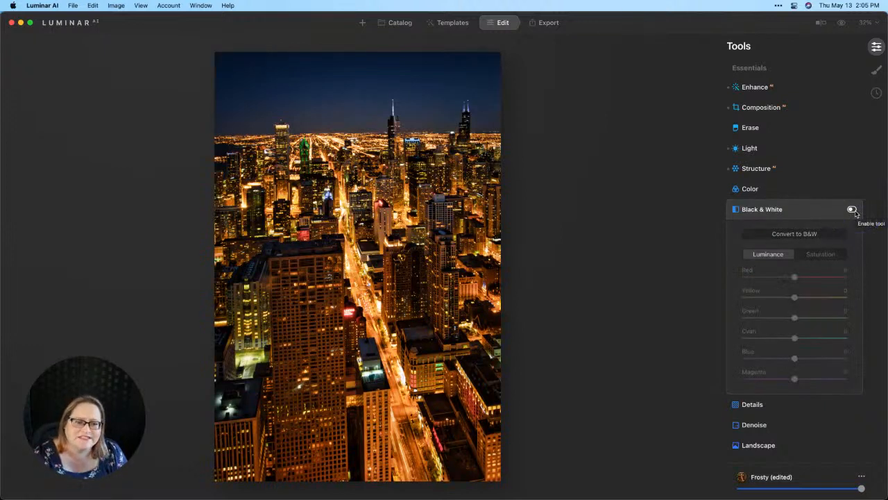
left_click(852, 210)
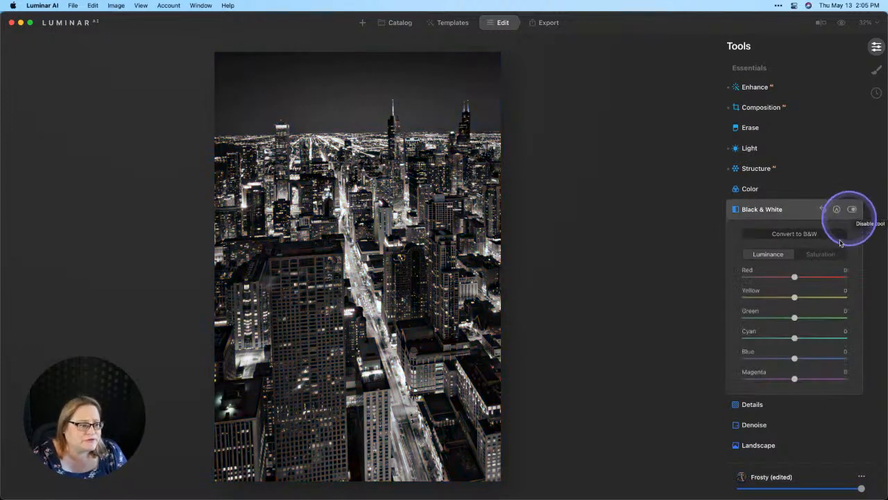
- Set the Black & White Luminance to Blue -48, Yellow -11 and Red 27
left_click_drag(791, 358, 770, 361)
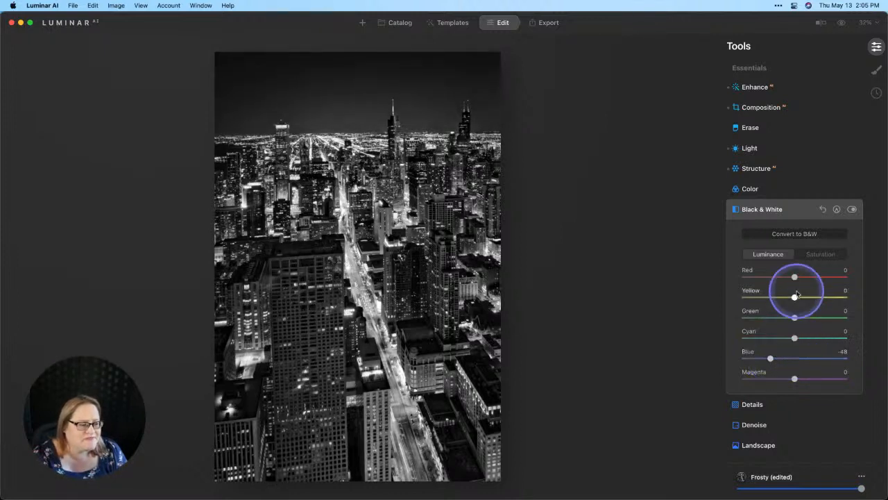
mouse_move(795, 298)
left_mouse_down()
mouse_move(781, 298)
mouse_move(806, 297)
mouse_move(778, 299)
mouse_move(788, 298)
left_mouse_up()
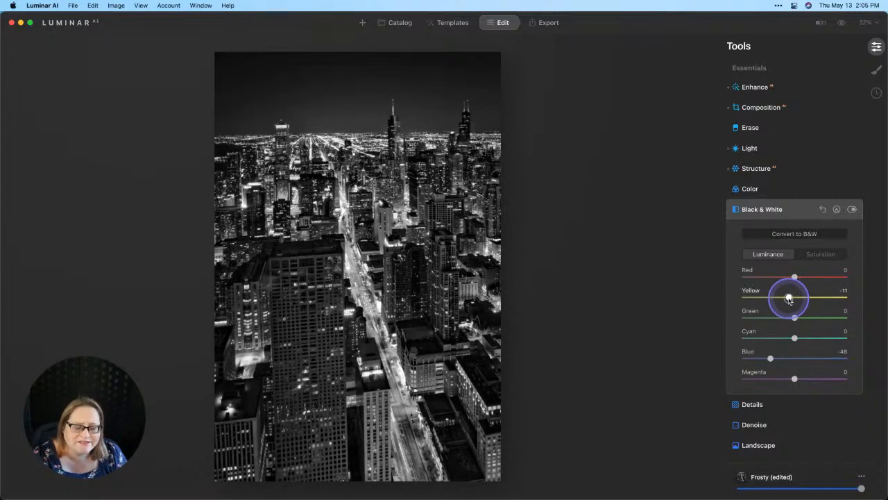
left_click_drag(795, 277, 818, 278)
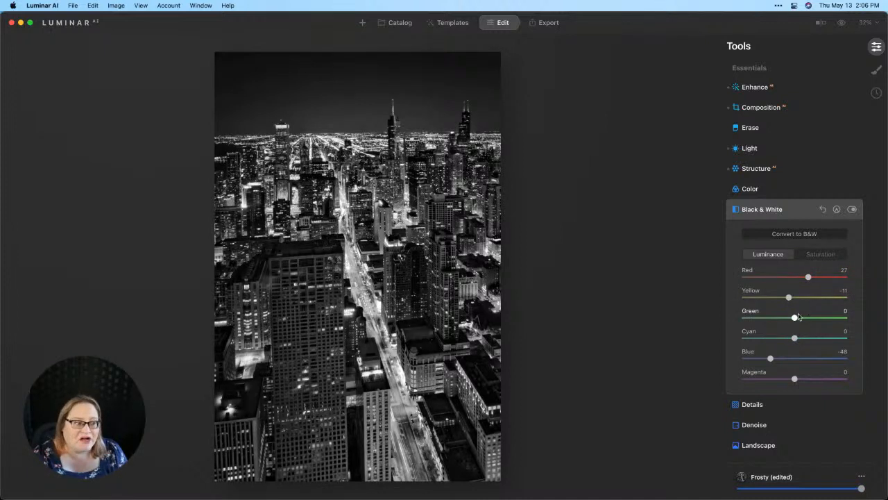
- Compare the photo with and without the Black & White adjustment, and inspect the skyline towers at 100% zoom
left_click(853, 210)
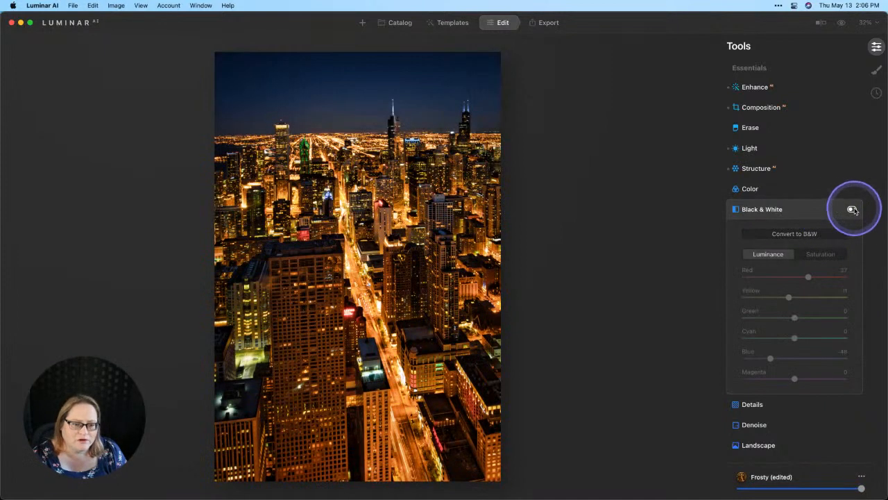
left_click(853, 209)
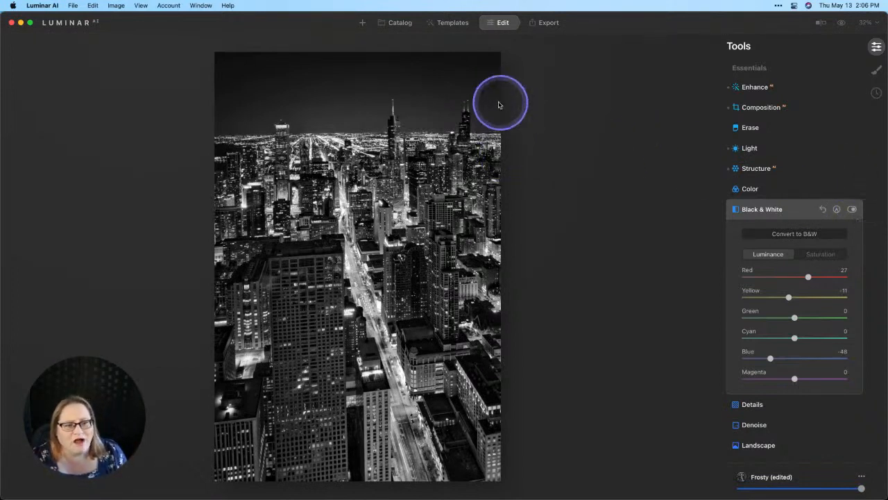
left_click(461, 121)
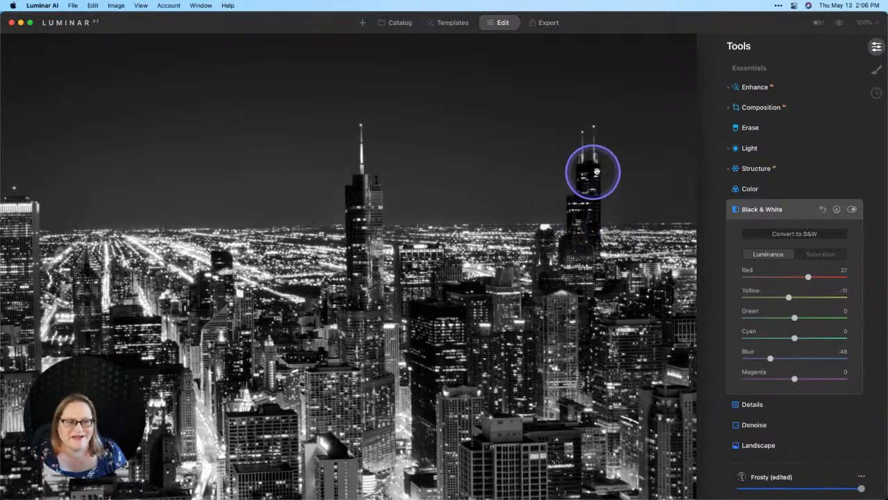
double_click(590, 212)
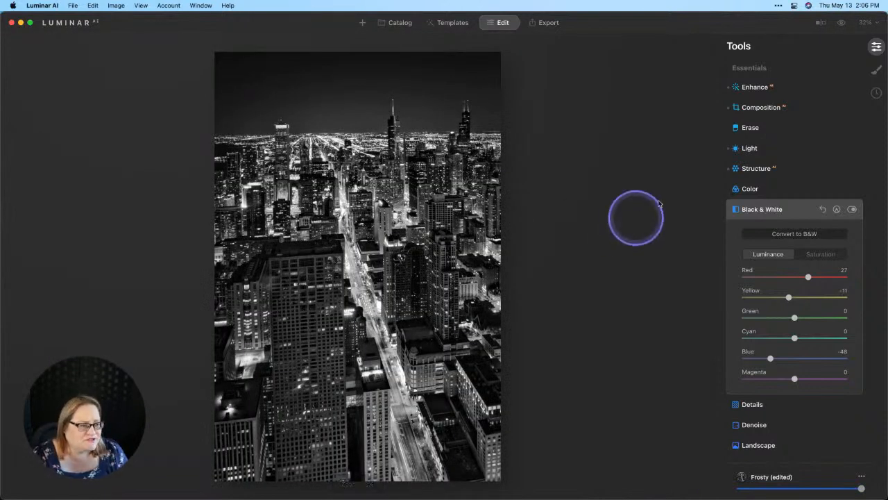
- Set the Composition AI 3D Transform Vertical value to 39 to straighten the buildings
left_click(759, 107)
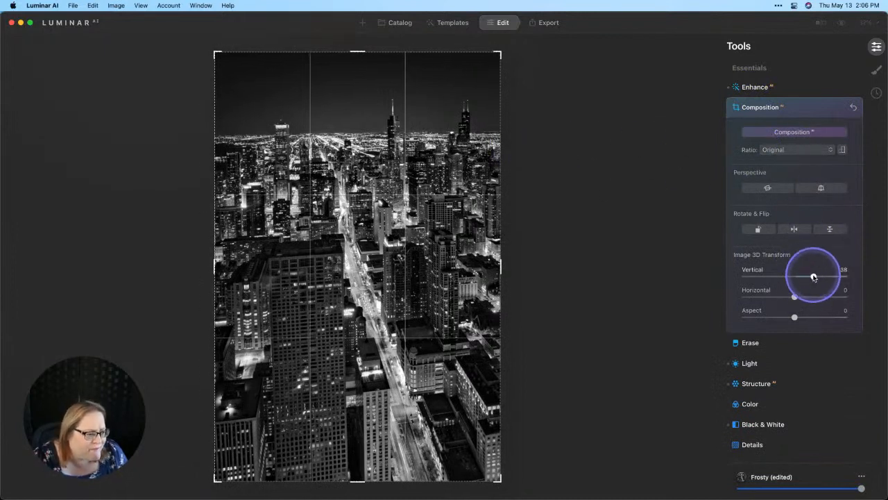
left_click_drag(813, 276, 814, 276)
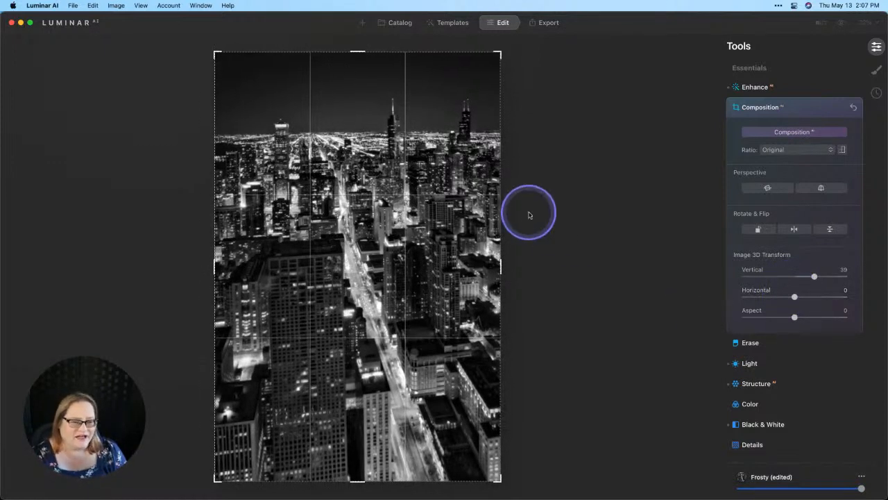
left_click(784, 104)
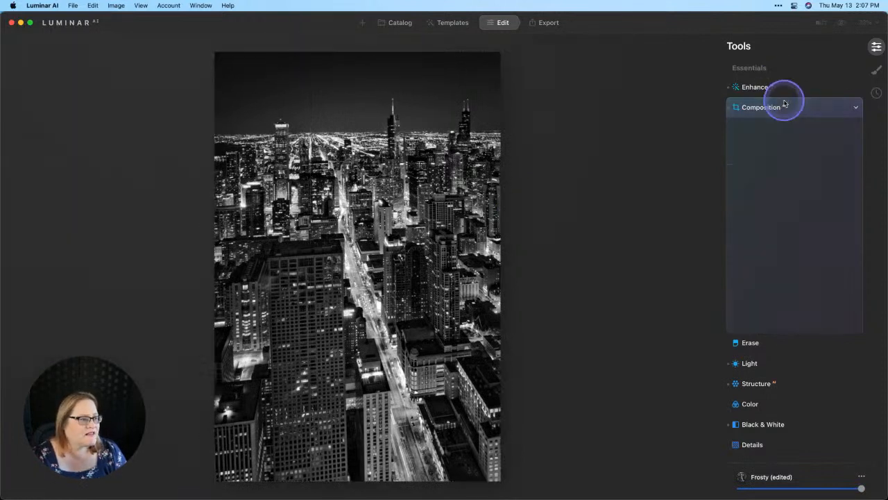
- Apply Supercontrast to the highlights with Highlights Contrast 45 and Highlights Balance -12
scroll(793, 416, "down", 8)
scroll(794, 418, "down", 2)
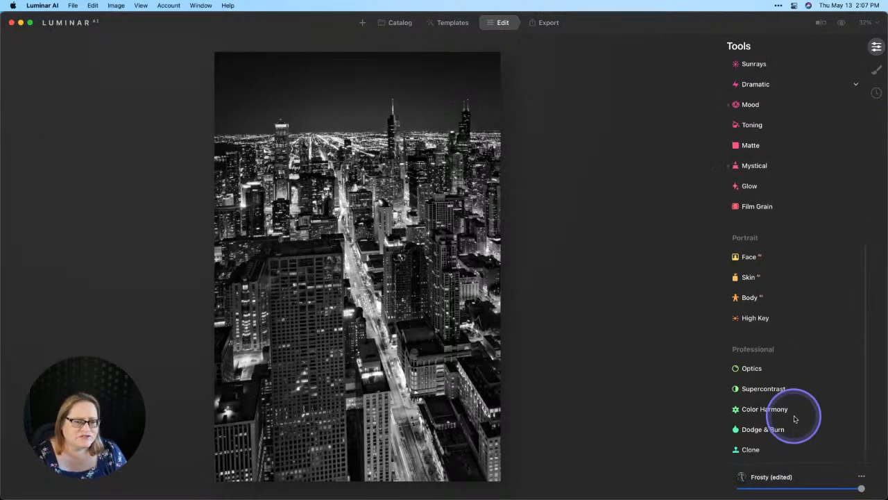
left_click(766, 392)
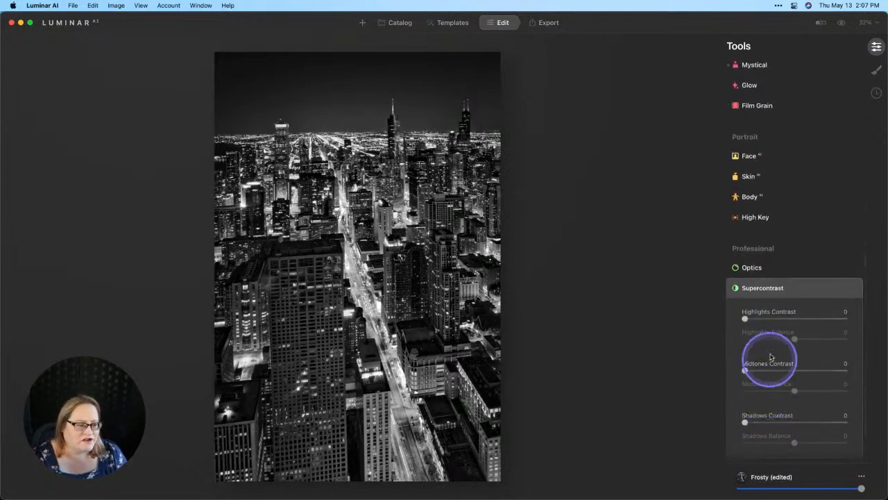
left_click_drag(744, 318, 795, 318)
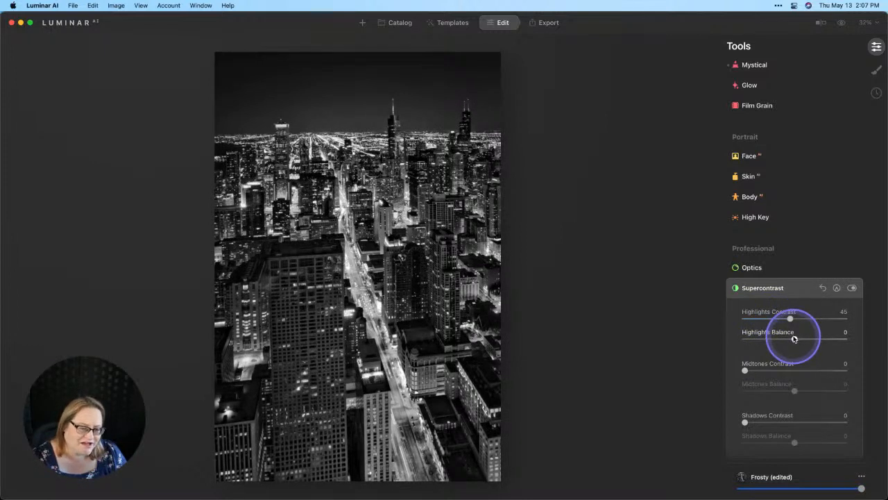
mouse_move(794, 338)
left_mouse_down()
mouse_move(816, 338)
mouse_move(747, 338)
mouse_move(793, 338)
mouse_move(783, 337)
left_mouse_up()
- Set Supercontrast Midtones Contrast to 60 with Balance -47, and Shadows Contrast to 58 with Balance 8
left_click(746, 371)
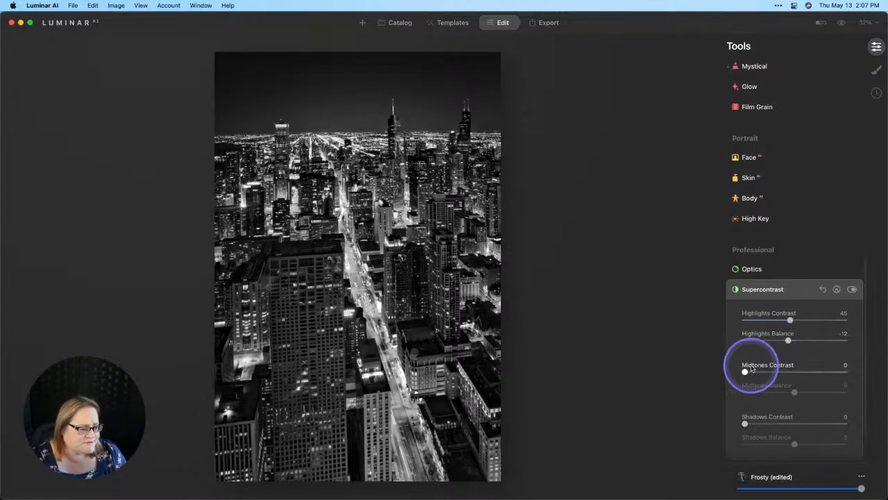
left_click_drag(746, 371, 796, 442)
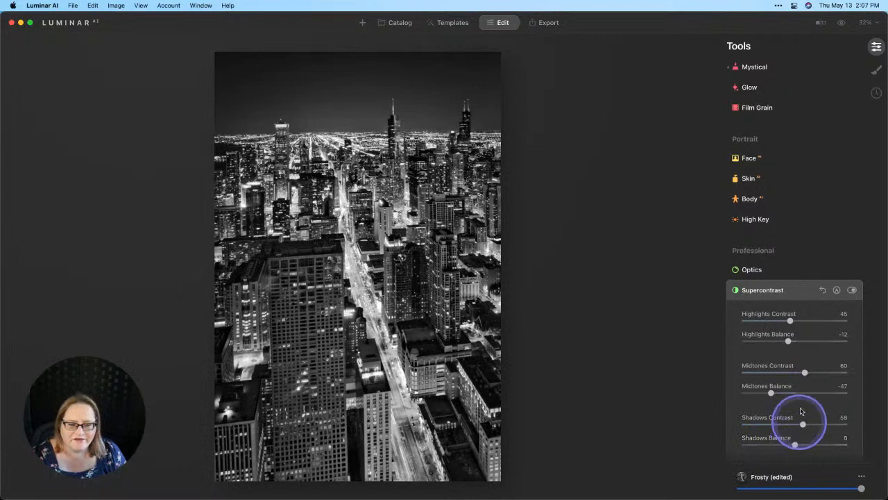
- Set the Light adjustment's Whites to 5 and Blacks to -28
scroll(802, 375, "up", 5)
scroll(801, 376, "up", 6)
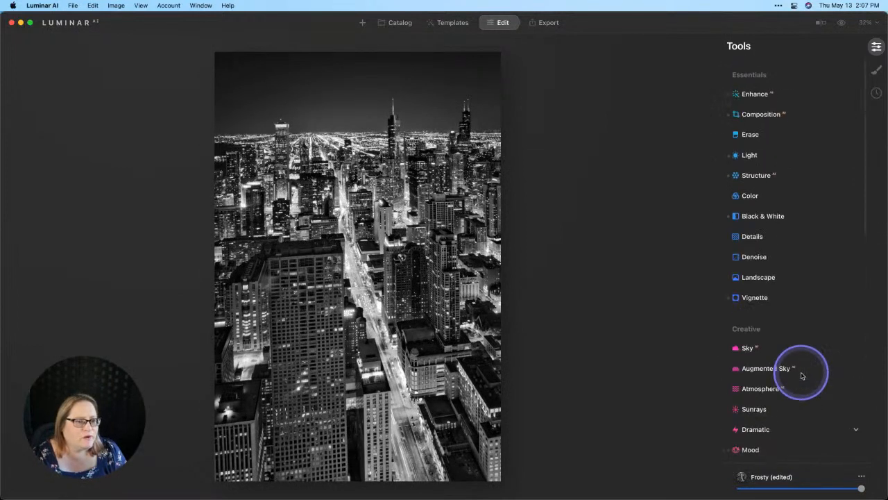
left_click(750, 148)
left_click(755, 341)
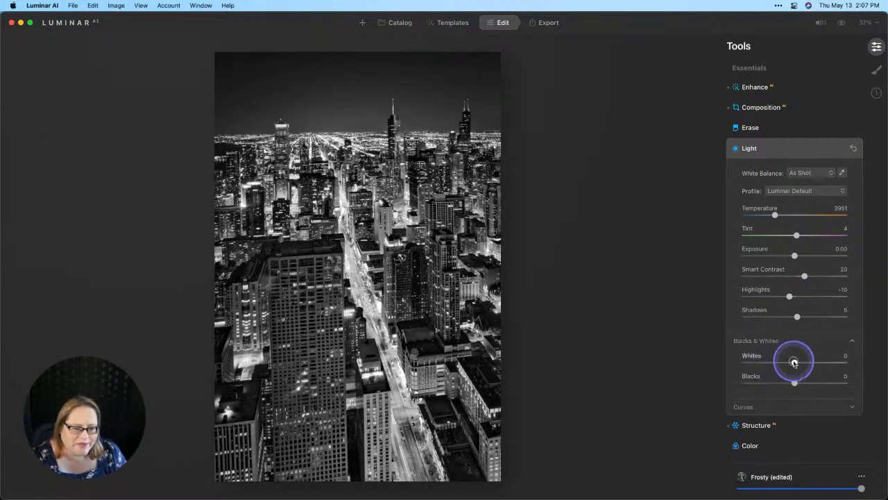
left_click_drag(794, 382, 780, 387)
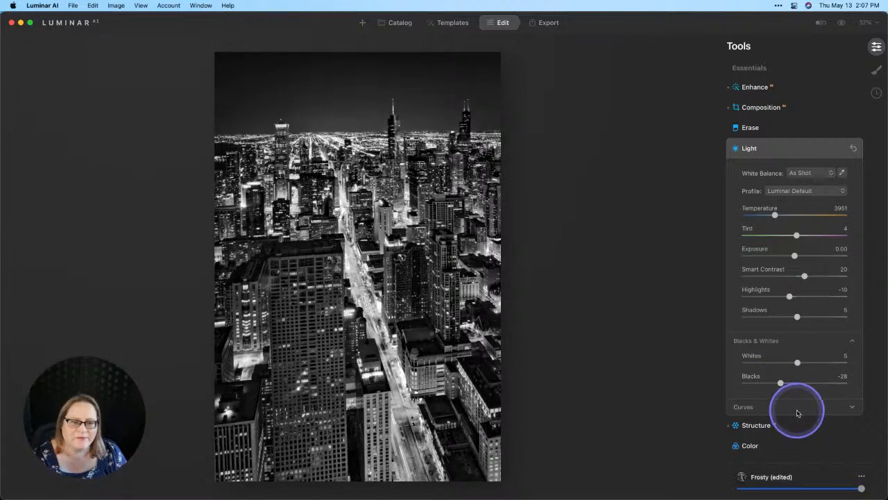
- Compare the black-and-white edit with its original, and view the color and black-and-white versions enlarged in the catalog
left_click(842, 24)
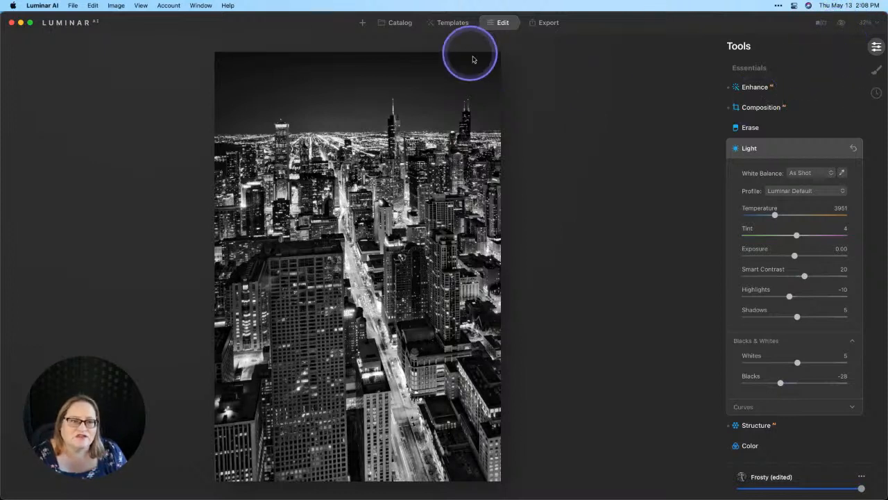
left_click(401, 25)
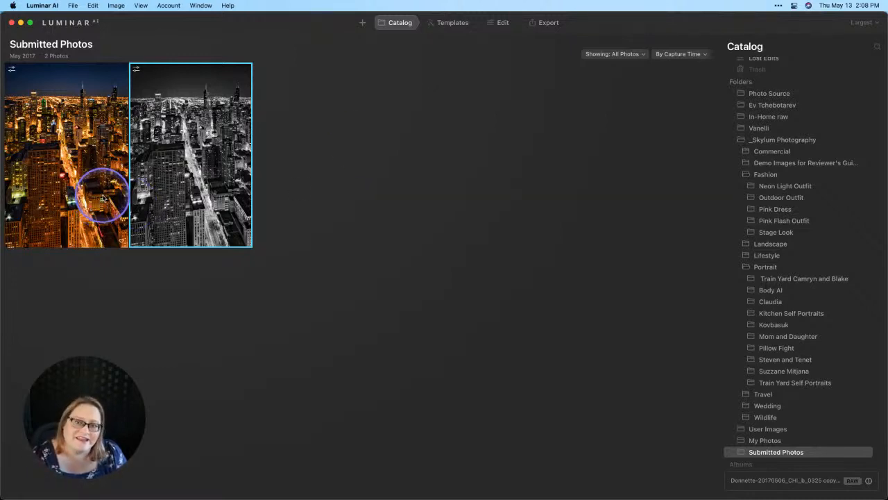
double_click(204, 175)
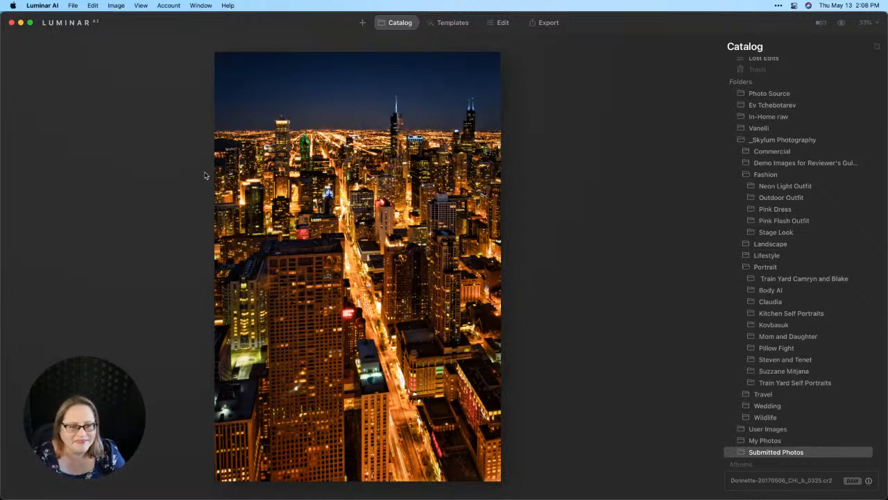
key("Right")
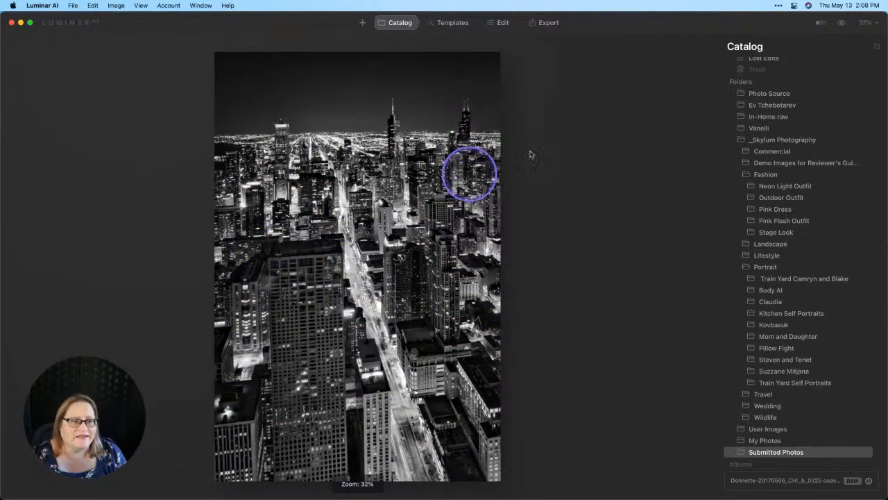
left_click(839, 24)
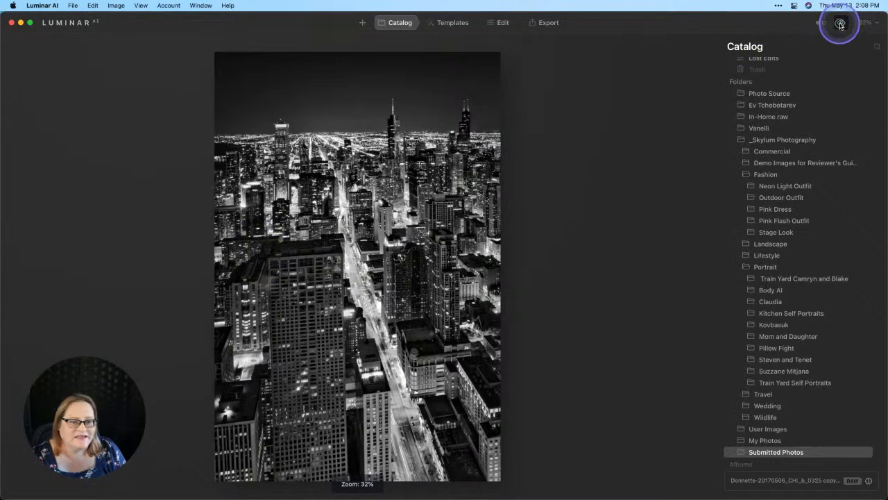
left_click(839, 24)
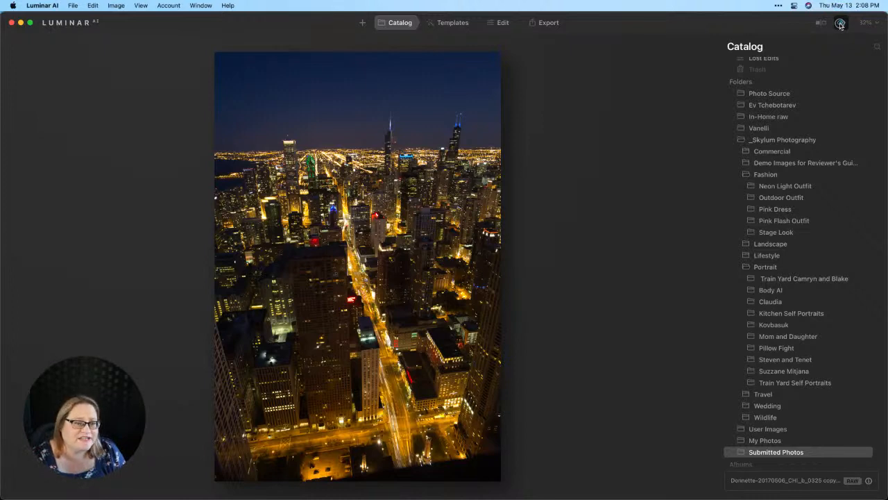
- Open the color cityscape for editing, show the filmstrip, and switch to the black-and-white copy
left_click(839, 24)
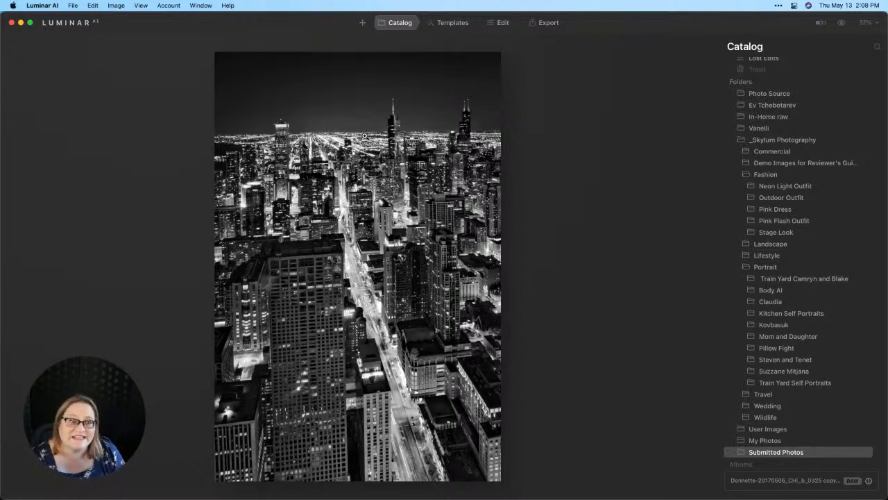
key("Right")
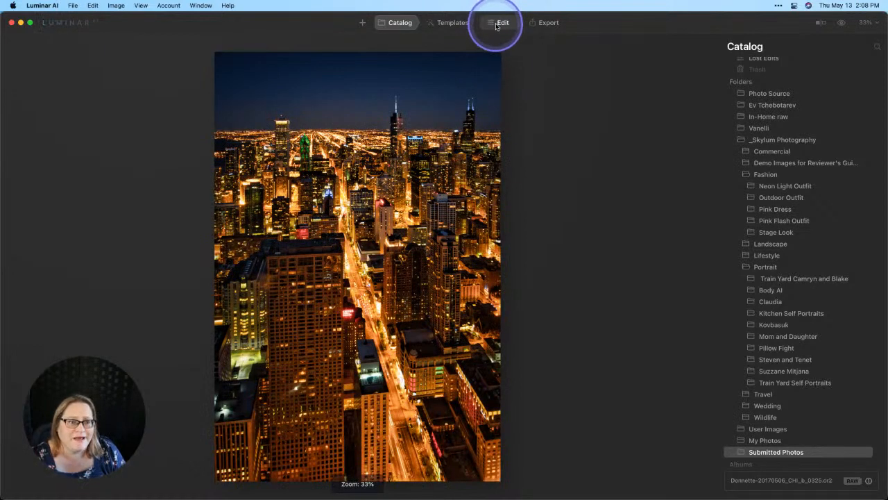
left_click(497, 24)
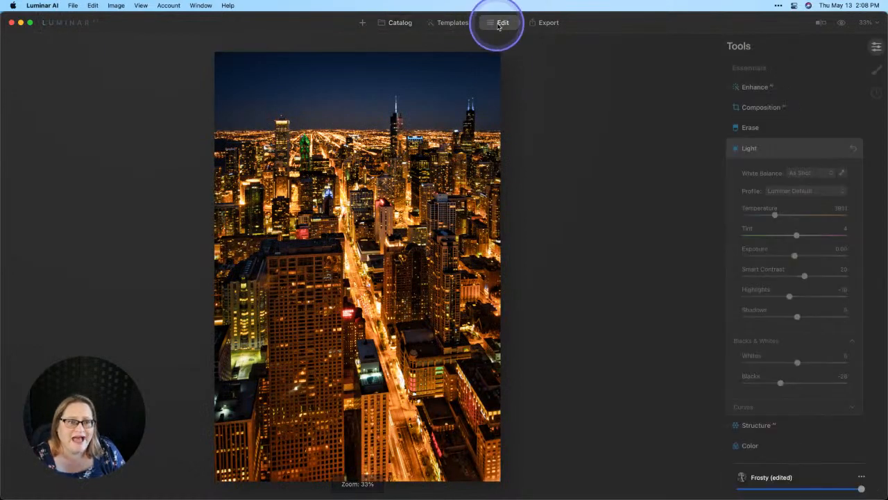
left_click(114, 5)
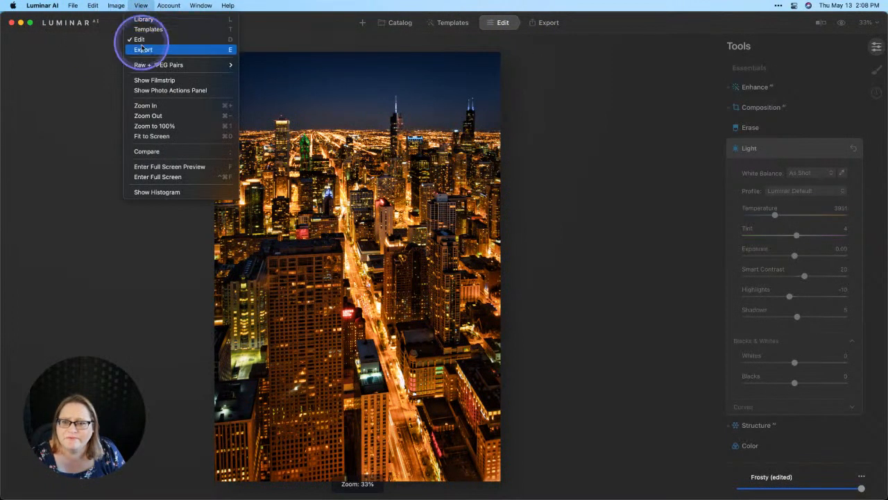
left_click(150, 80)
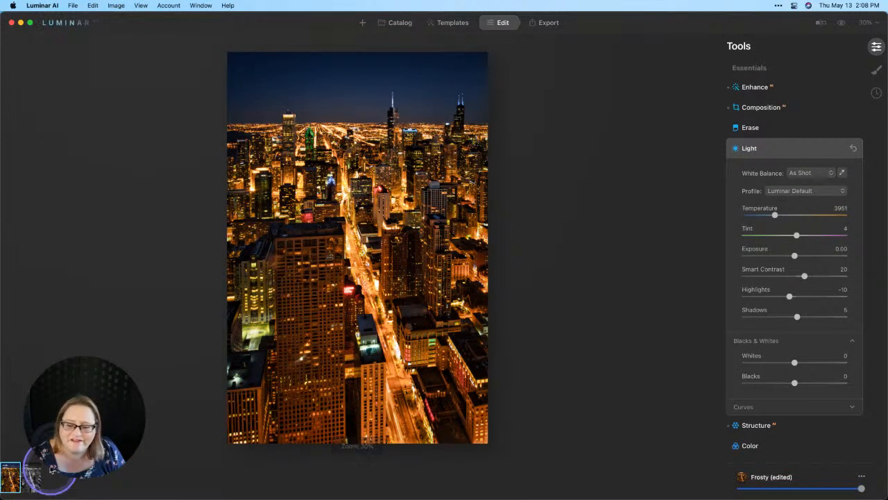
left_click(32, 478)
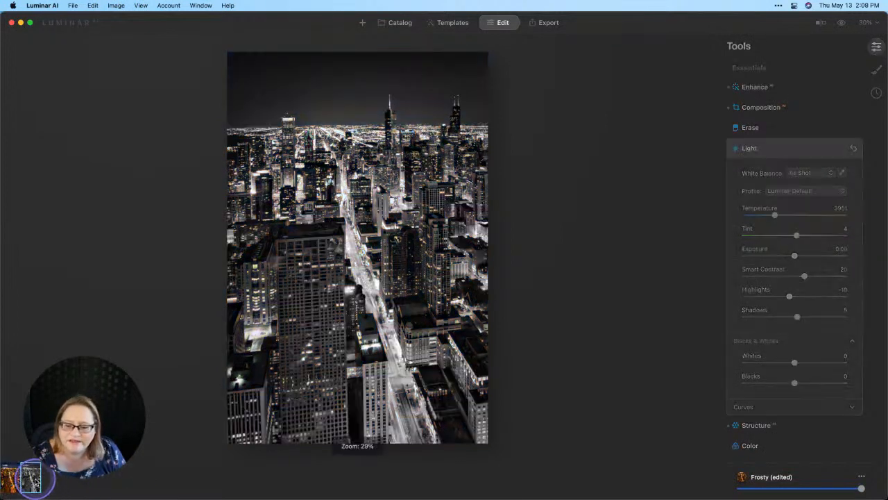
- Straighten the black-and-white photo slightly with Composition, set its Vertical 3D transform to 38, and apply the crop
left_click(768, 109)
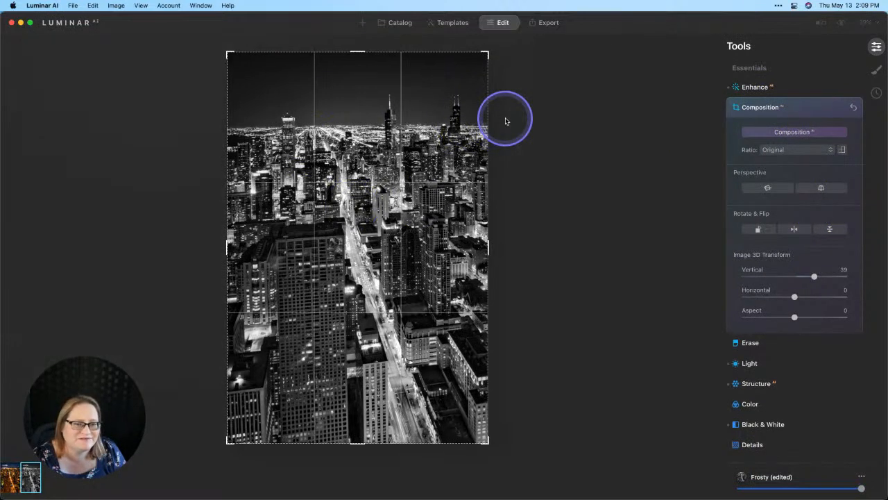
left_click_drag(502, 114, 505, 117)
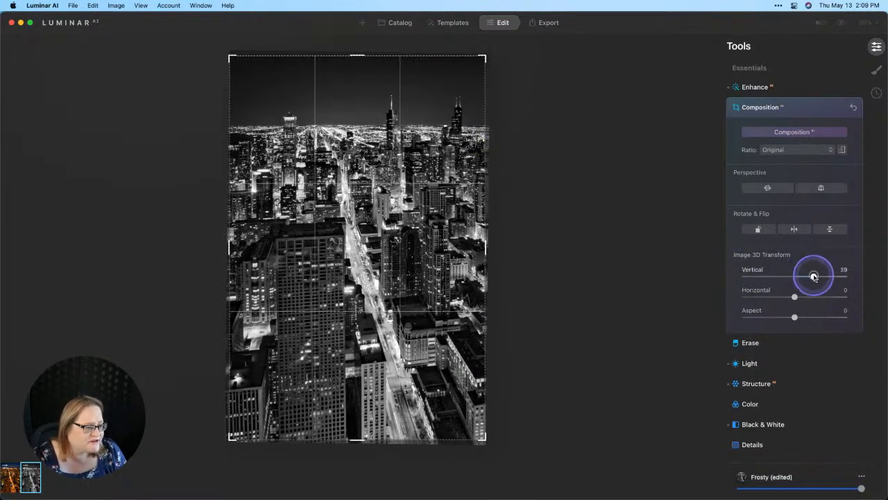
left_click_drag(814, 276, 814, 277)
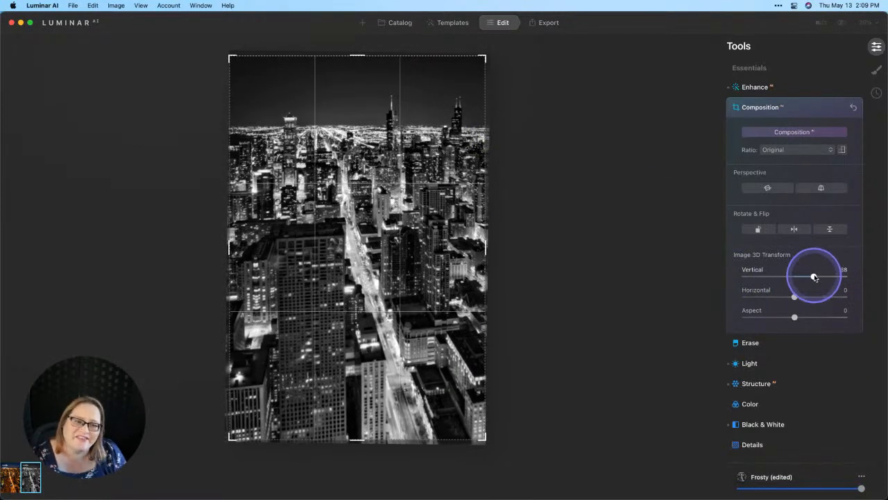
key("Return")
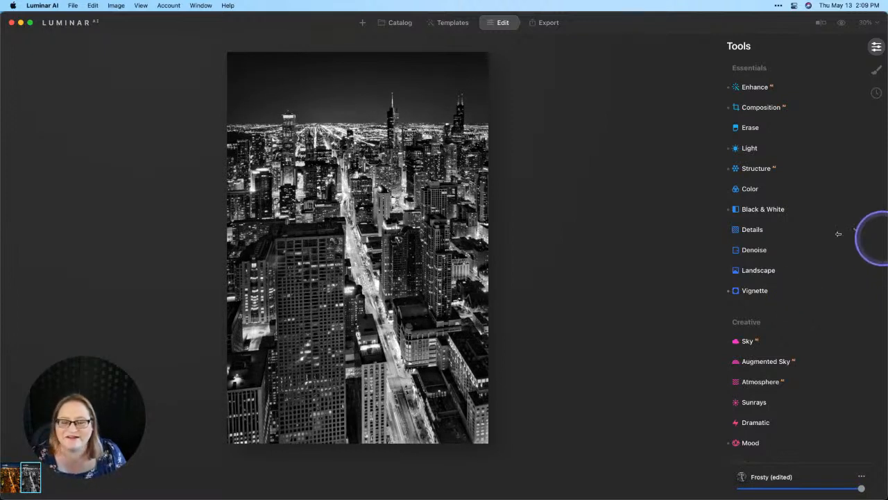
- Show the histogram and check the black-and-white photo for clipped shadows and highlights
left_click(146, 6)
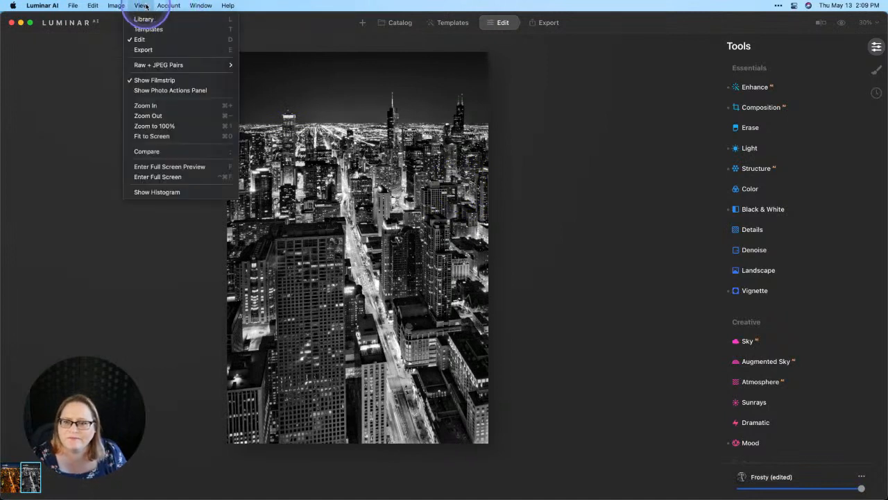
left_click(156, 192)
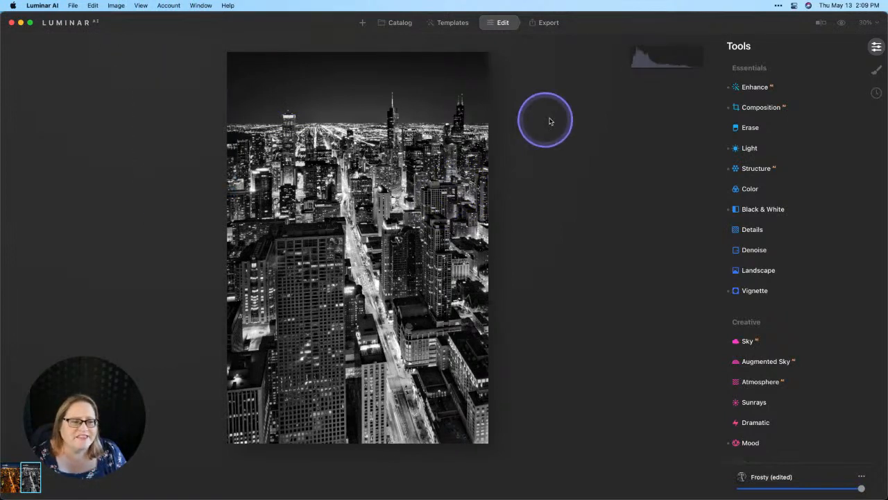
key("j")
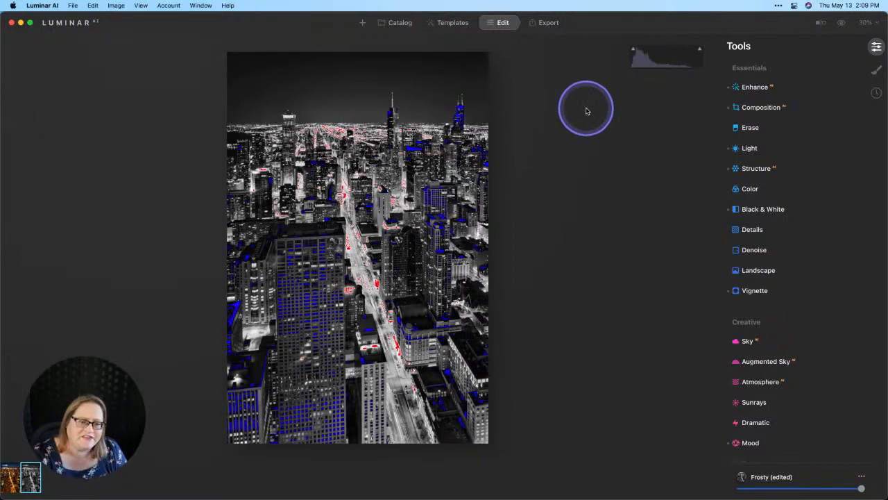
key("j")
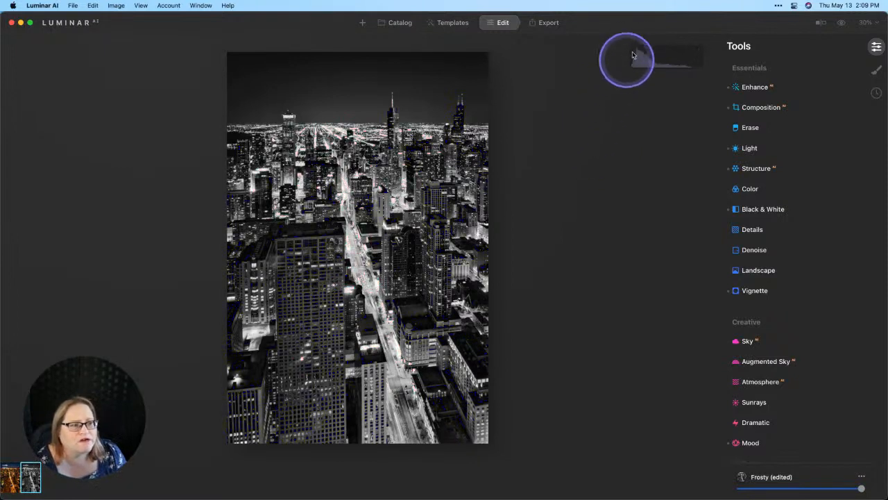
left_click(633, 50)
left_click(701, 50)
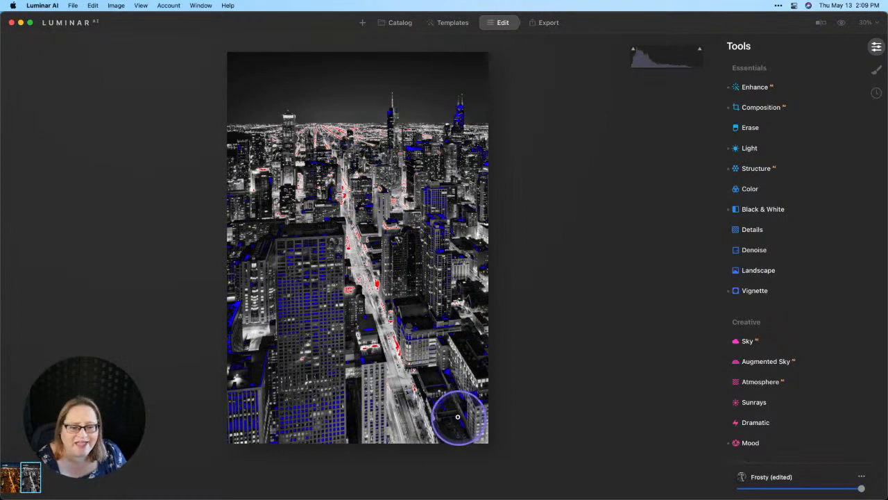
key("j")
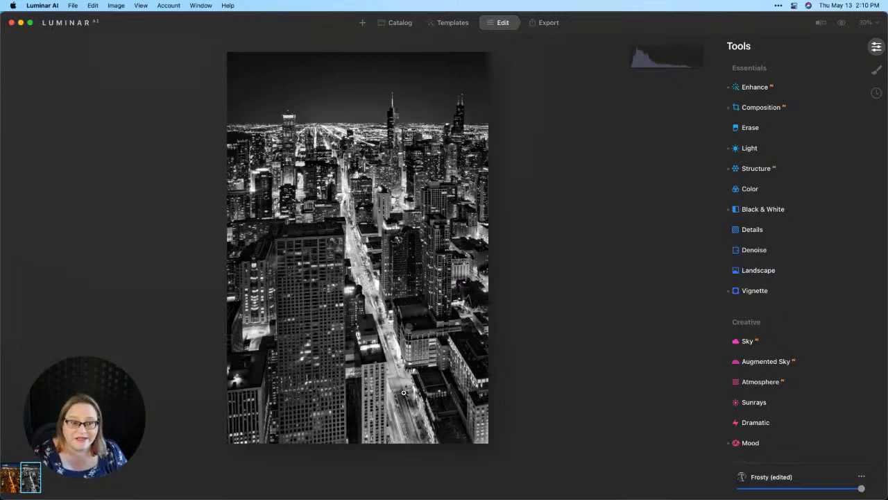
- Switch to the color version and examine its clipped areas by toggling the clipping overlay on and off
left_click(10, 477)
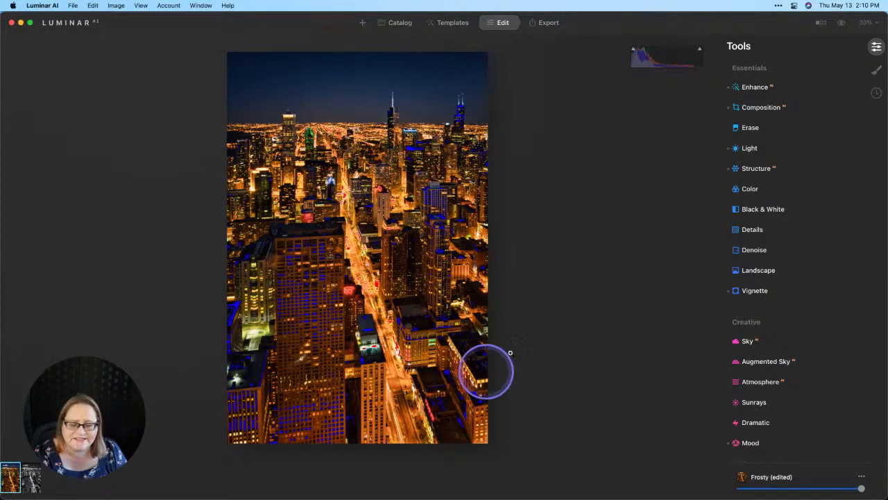
key("j")
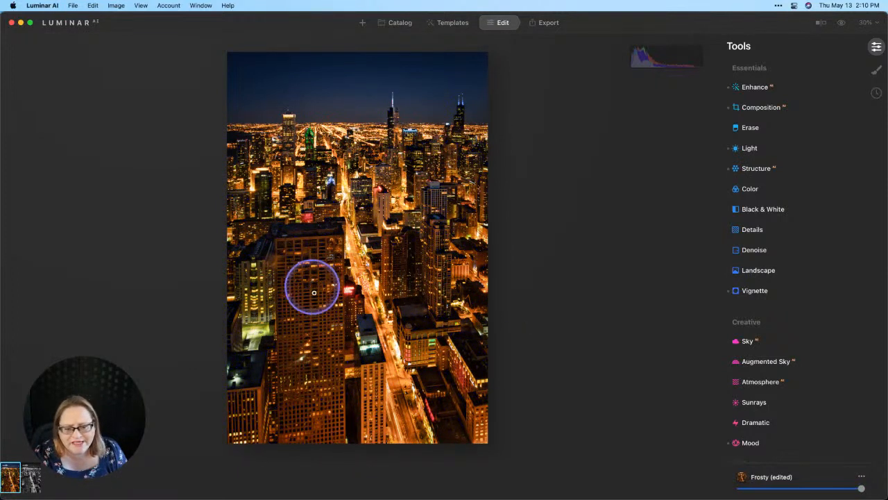
key("j")
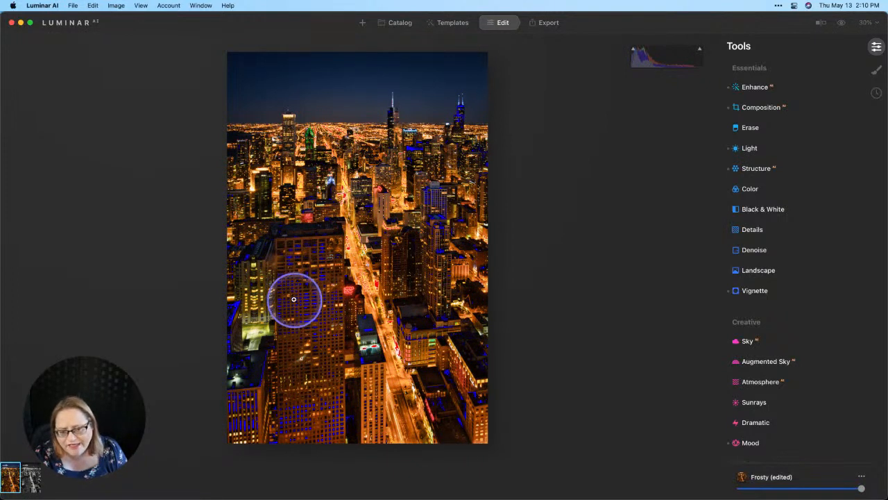
key("j")
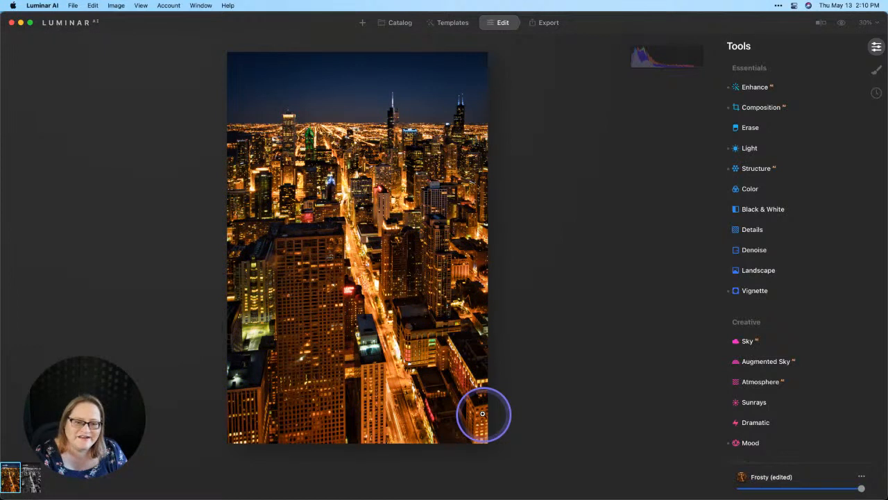
key("j")
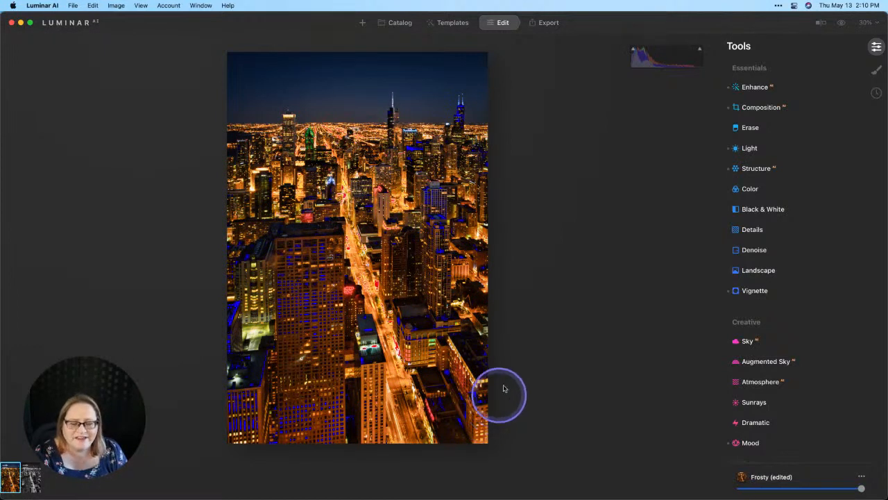
key("j")
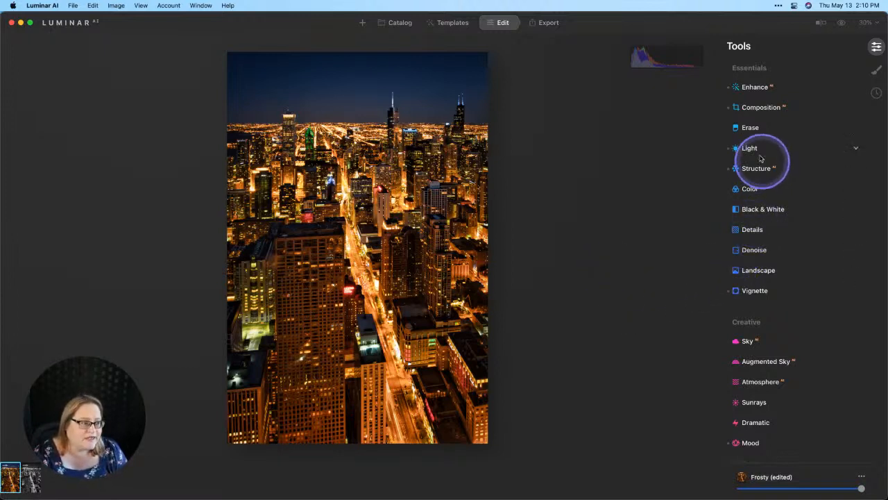
- Review the tools used on the color version and compare it with the black-and-white version, ending on black-and-white
scroll(767, 240, "down", 5)
scroll(775, 247, "down", 4)
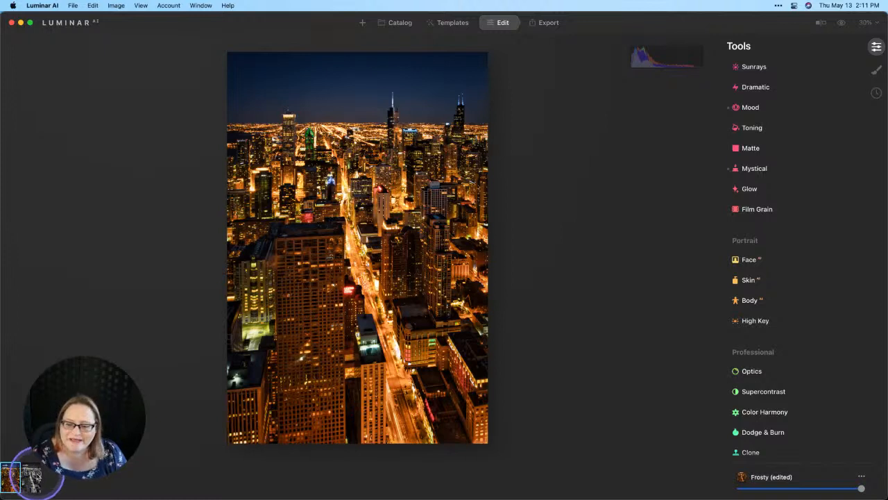
left_click(30, 477)
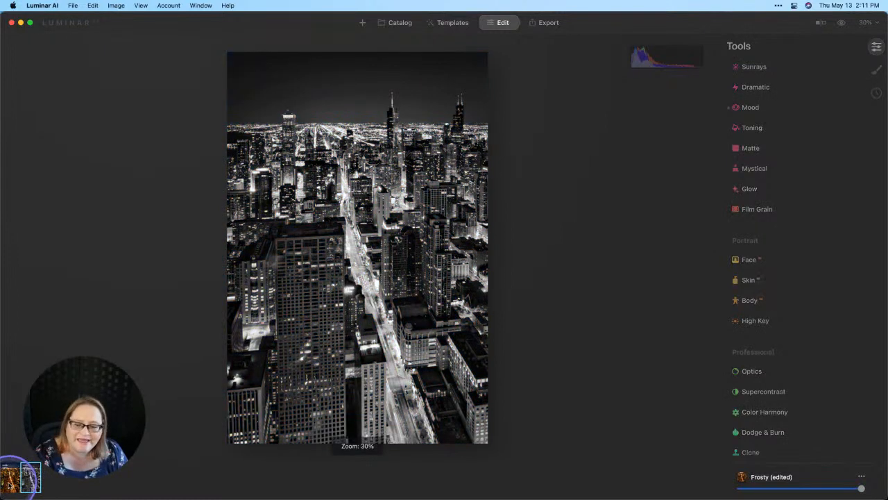
left_click(12, 478)
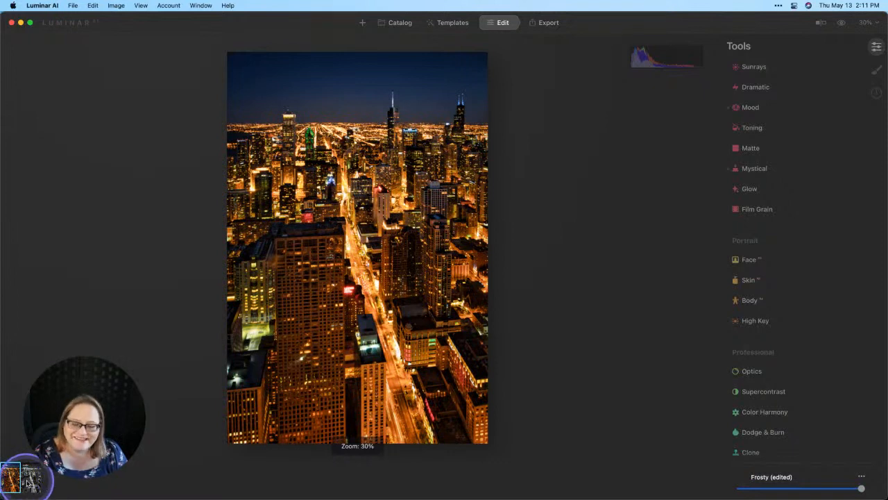
left_click(31, 479)
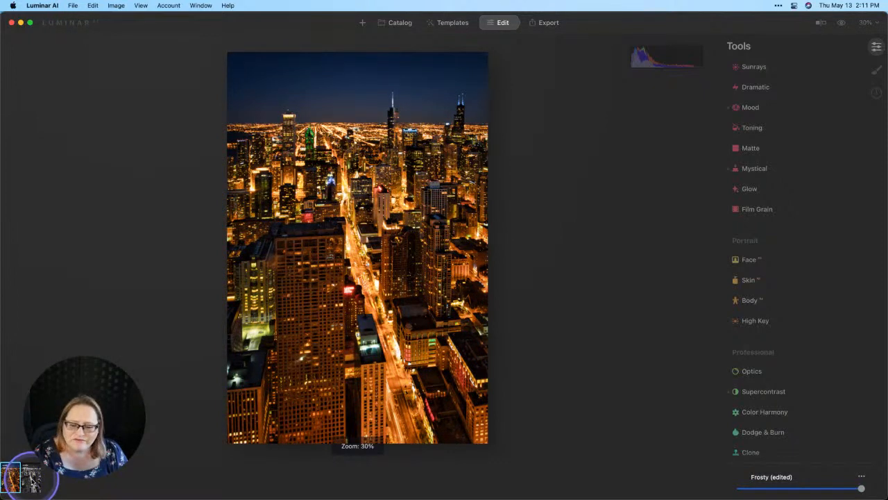
left_click(197, 349)
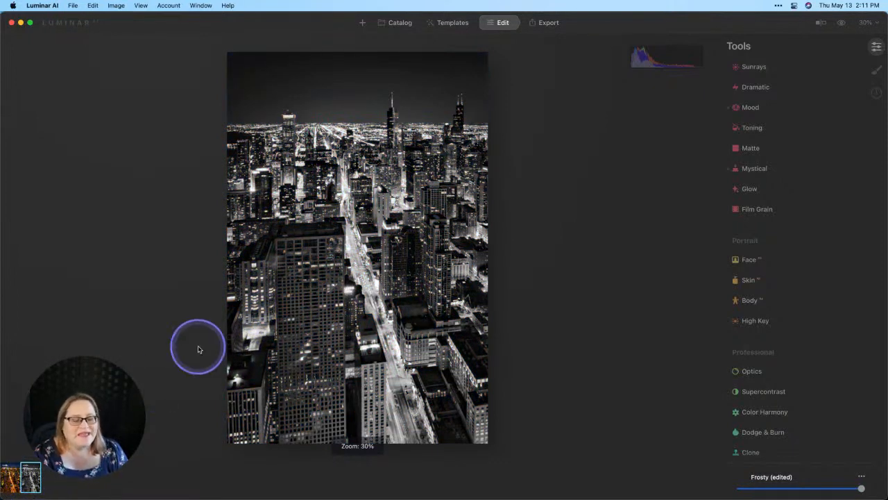